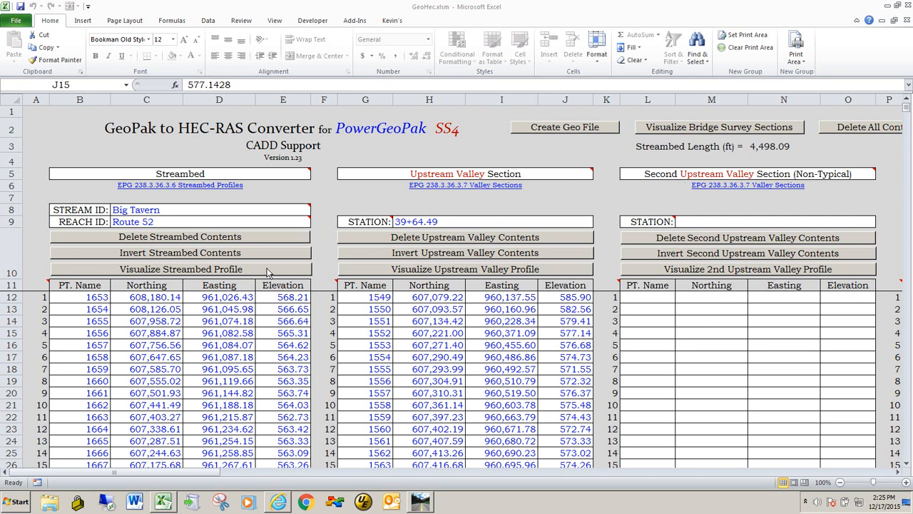
Clear all contents of the GeoPak to HEC-RAS converter sheet.
{"action": "left_click", "coordinate": [248, 332]}
{"action": "scroll", "coordinate": [248, 333], "scroll_direction": "down", "scroll_amount": 4}
{"action": "scroll", "coordinate": [248, 331], "scroll_direction": "up", "scroll_amount": 4}
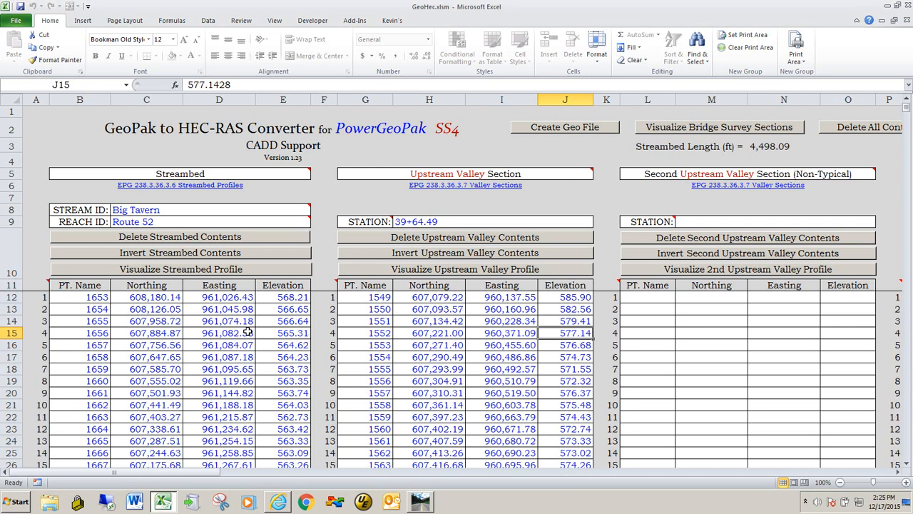
{"action": "mouse_move", "coordinate": [183, 475]}
{"action": "left_mouse_down"}
{"action": "mouse_move", "coordinate": [254, 474]}
{"action": "mouse_move", "coordinate": [189, 476]}
{"action": "left_mouse_up"}
{"action": "left_click_drag", "start_coordinate": [219, 477], "coordinate": [239, 477]}
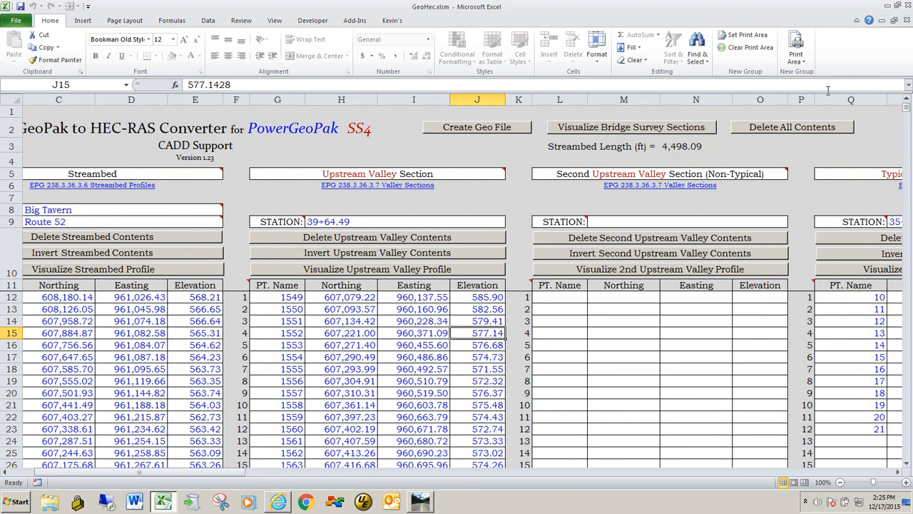
{"action": "left_click", "coordinate": [782, 131]}
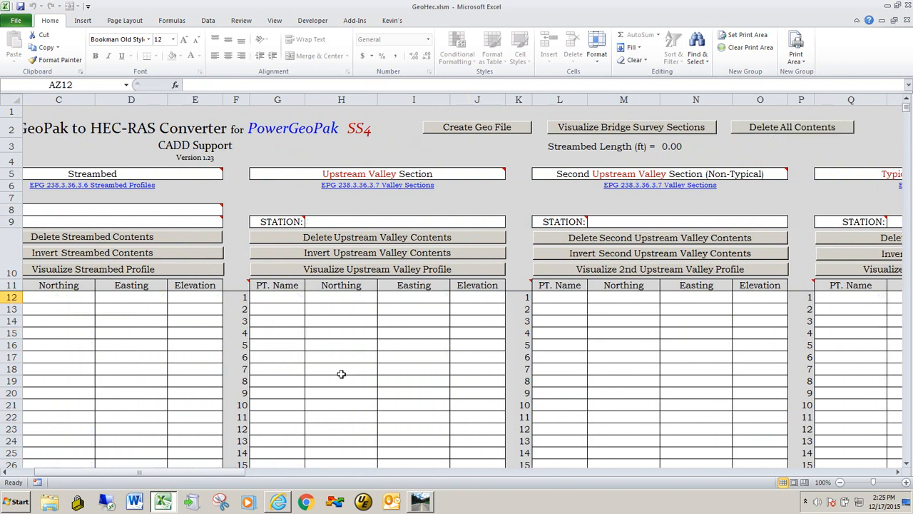
Scroll across the sheet to review the empty section tables.
{"action": "left_click_drag", "start_coordinate": [182, 475], "coordinate": [154, 475]}
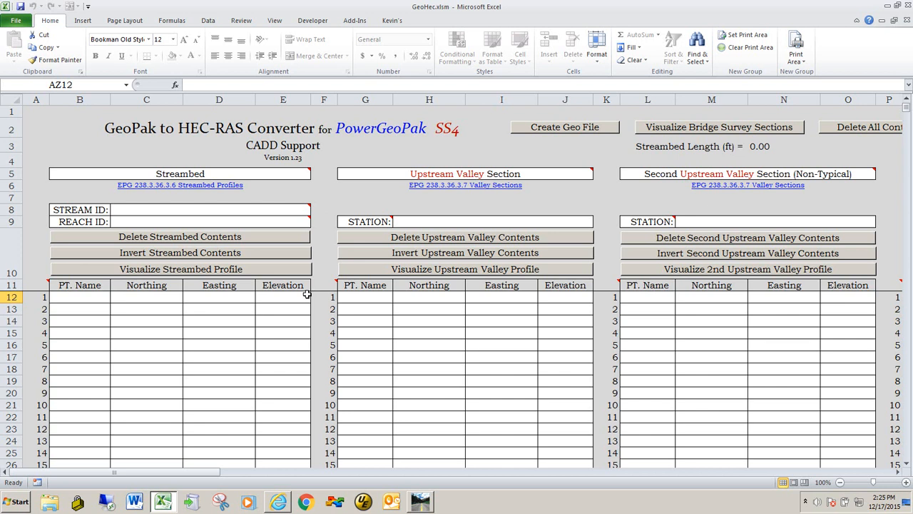
{"action": "left_click_drag", "start_coordinate": [108, 473], "coordinate": [580, 474]}
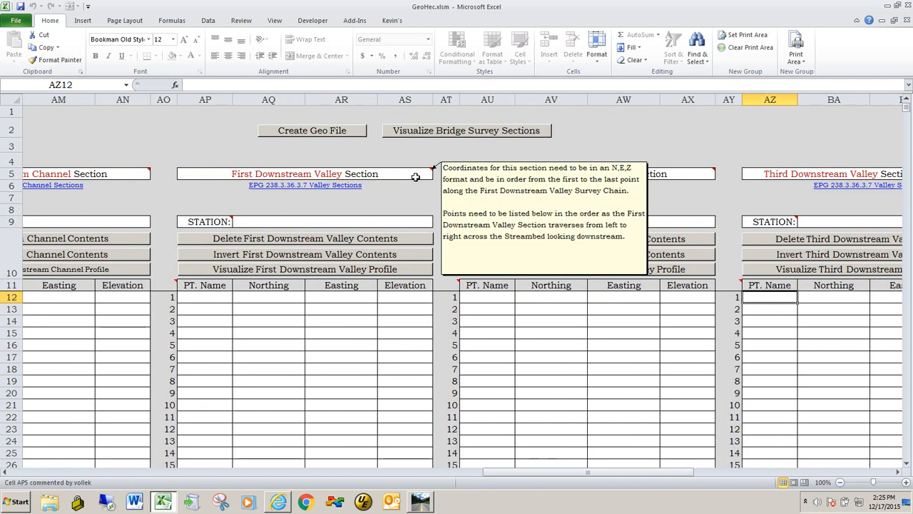
{"action": "left_click_drag", "start_coordinate": [498, 471], "coordinate": [7, 465]}
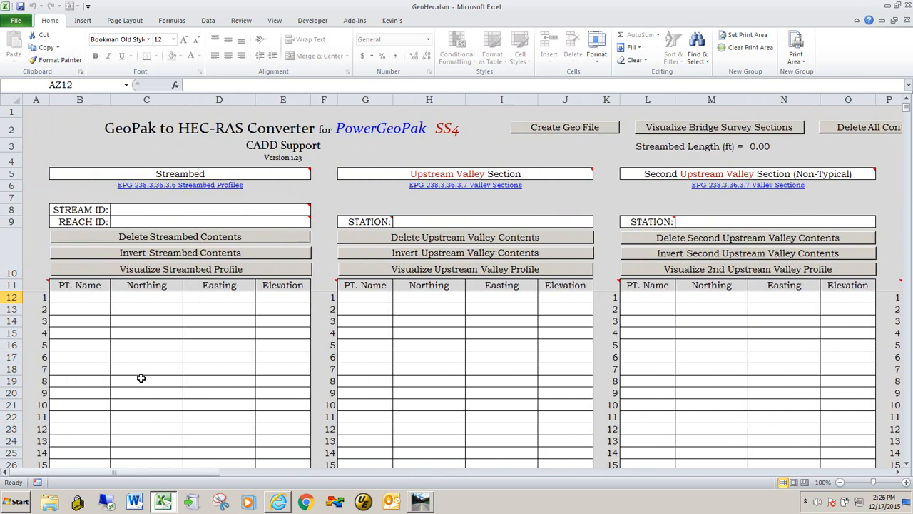
Switch to Power GEOPAK and expand Field Book 1 in the survey data tree to show its point and linear features.
{"action": "key", "text": "alt+Tab"}
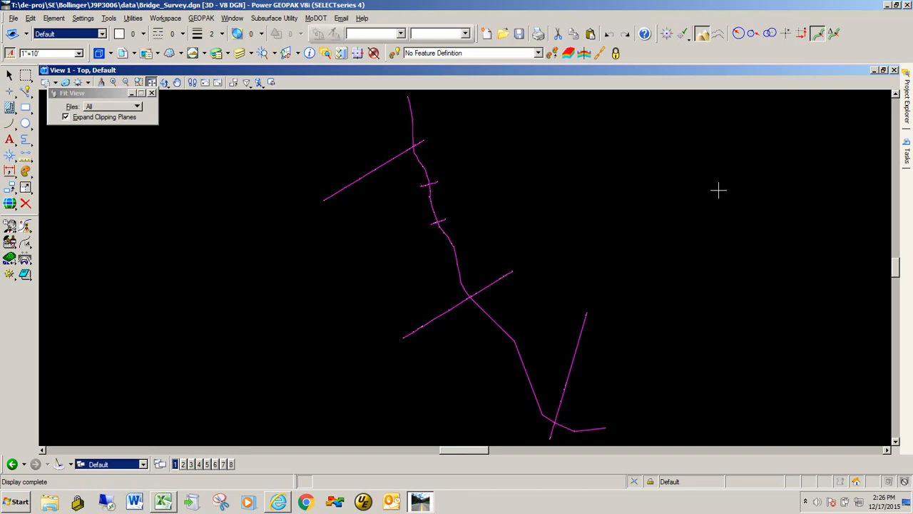
{"action": "mouse_move", "coordinate": [908, 107]}
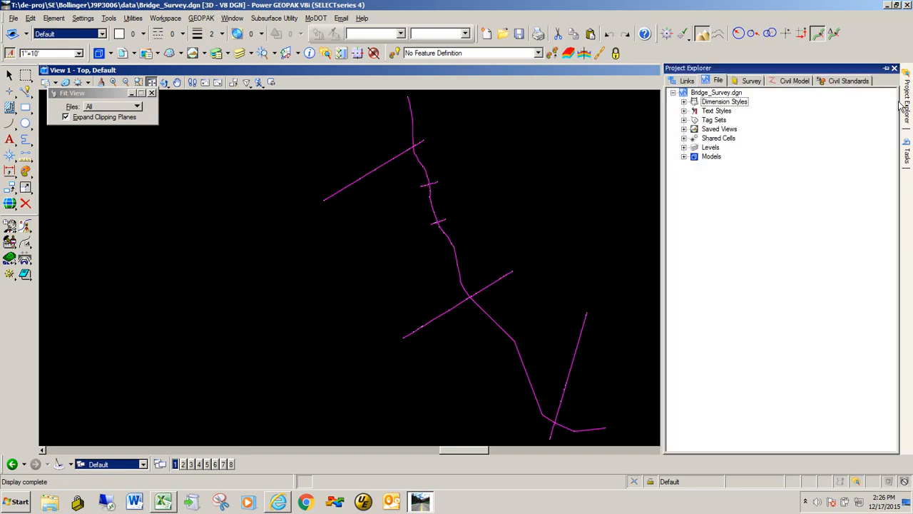
{"action": "left_click", "coordinate": [747, 80]}
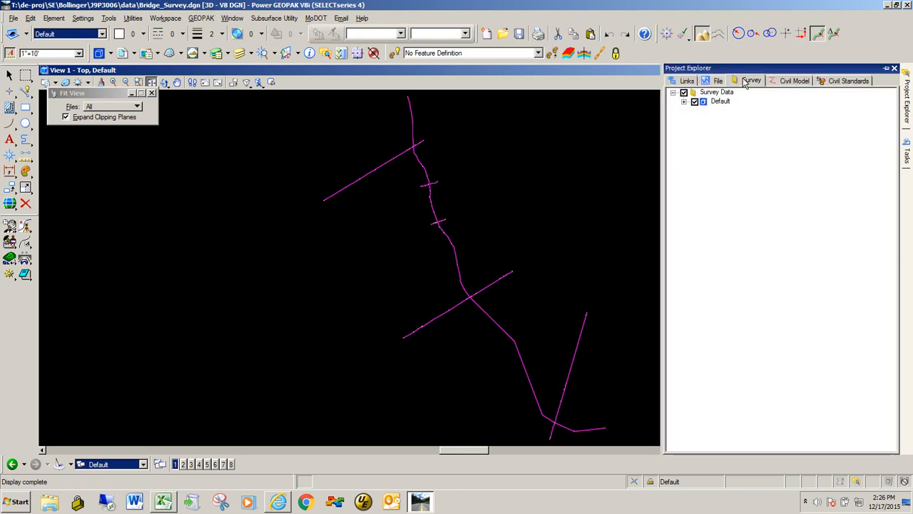
{"action": "left_click", "coordinate": [684, 102]}
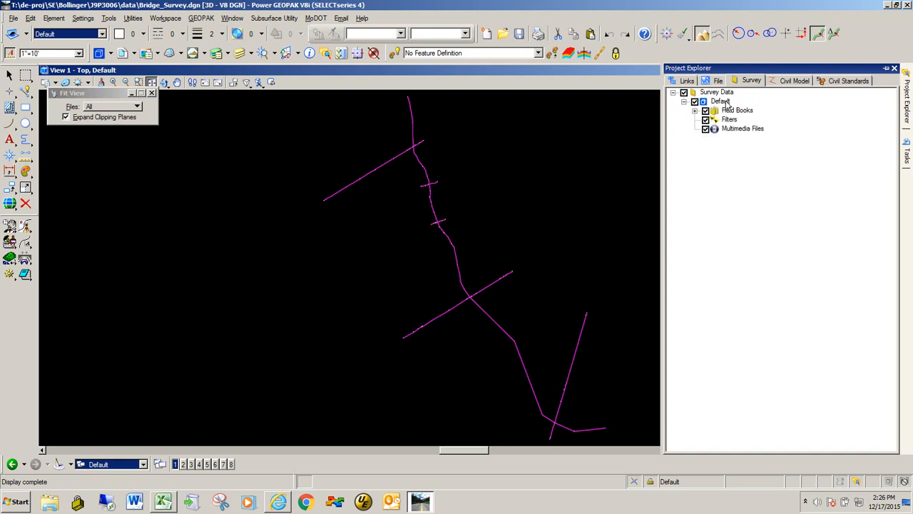
{"action": "left_click", "coordinate": [695, 111]}
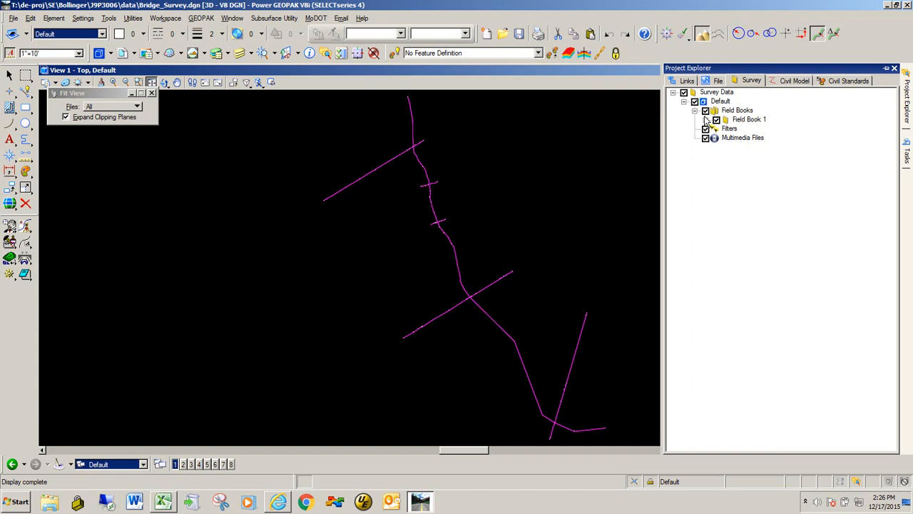
{"action": "left_click", "coordinate": [706, 120]}
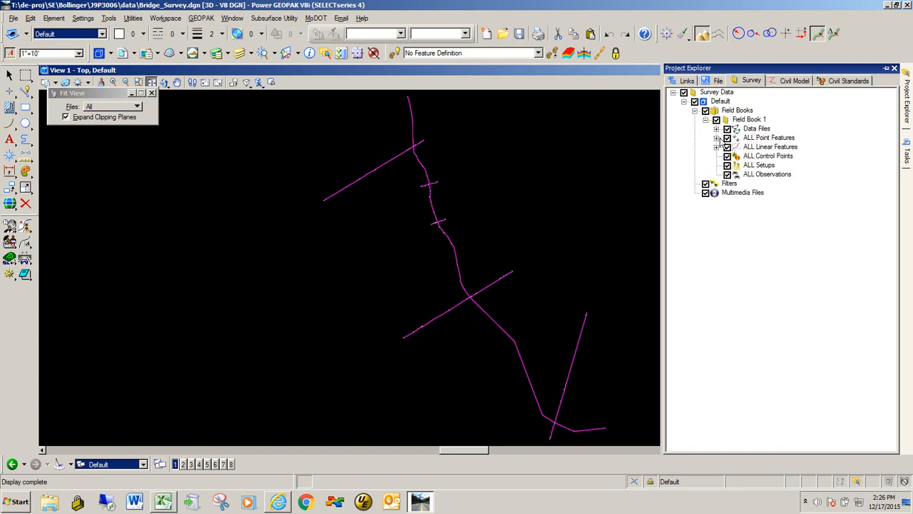
{"action": "left_click", "coordinate": [718, 138]}
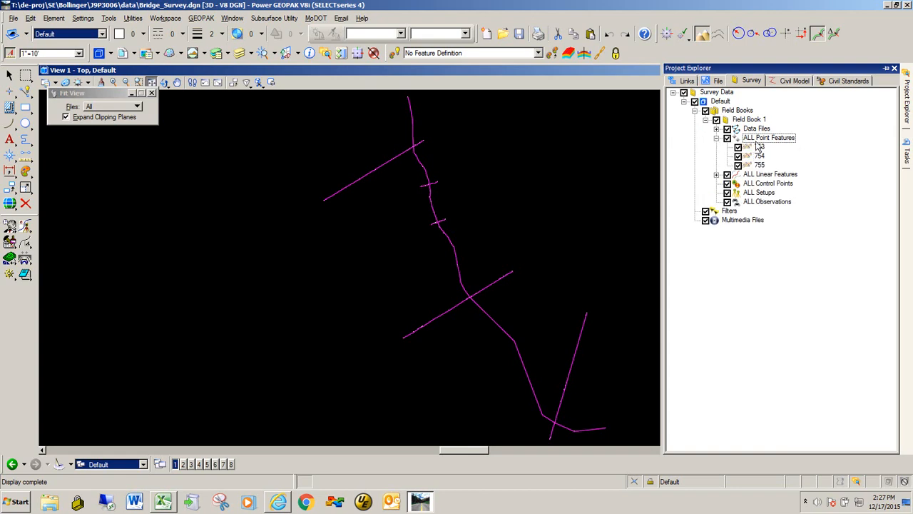
{"action": "left_click", "coordinate": [718, 174]}
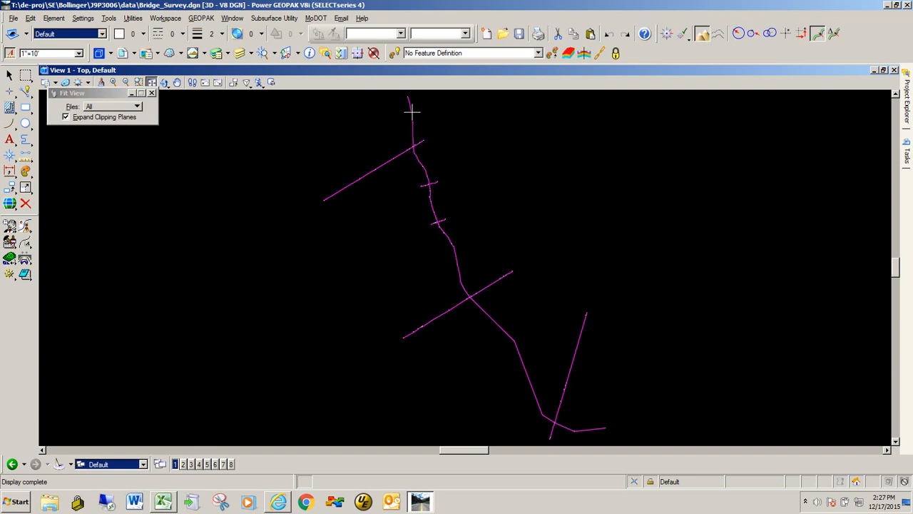
Select the stream centerline feature and zoom along it to inspect its survey points.
{"action": "right_click", "coordinate": [478, 164]}
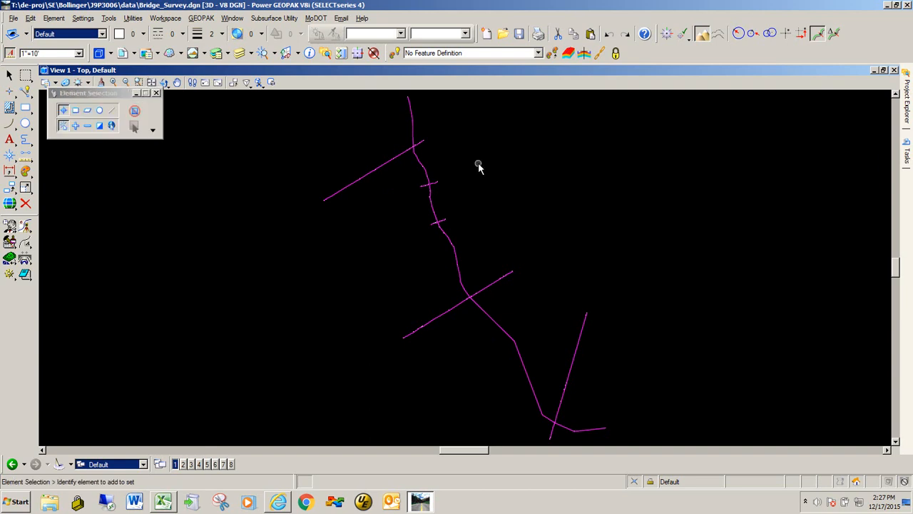
{"action": "left_click", "coordinate": [457, 258]}
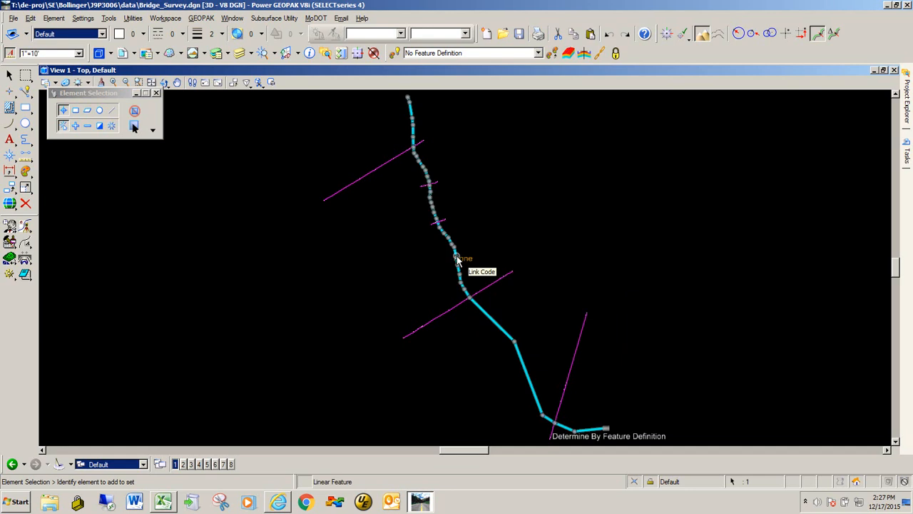
{"action": "scroll", "coordinate": [421, 197], "scroll_direction": "up", "scroll_amount": 2}
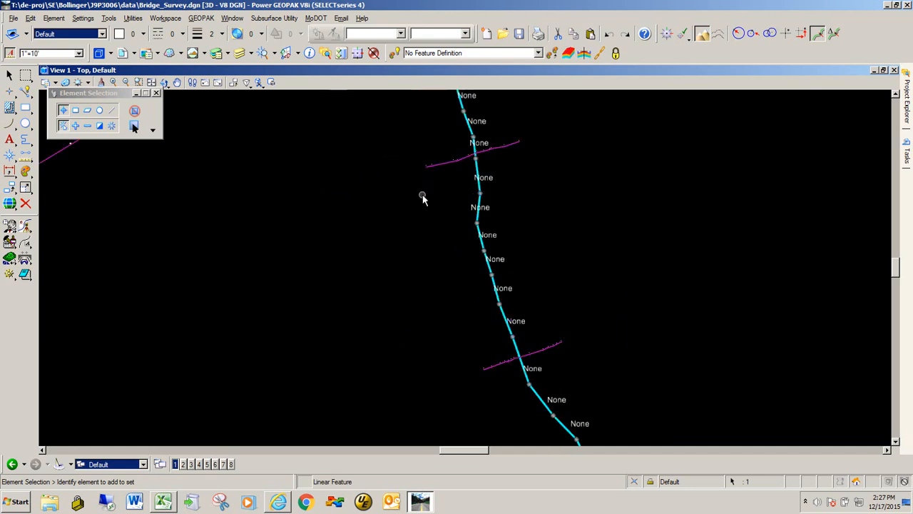
{"action": "scroll", "coordinate": [488, 249], "scroll_direction": "up", "scroll_amount": 6}
{"action": "scroll", "coordinate": [466, 276], "scroll_direction": "down", "scroll_amount": 9}
{"action": "scroll", "coordinate": [485, 264], "scroll_direction": "down", "scroll_amount": 2}
{"action": "left_click", "coordinate": [483, 267]}
{"action": "scroll", "coordinate": [481, 267], "scroll_direction": "up", "scroll_amount": 5}
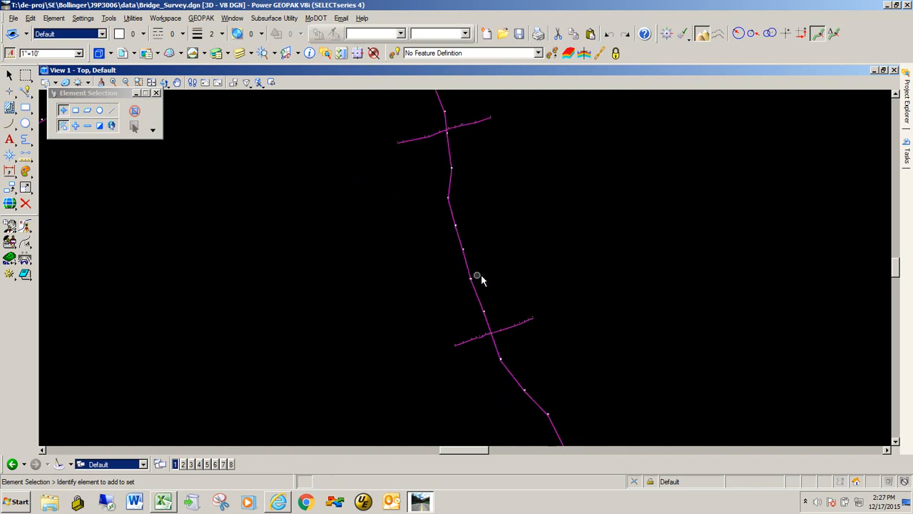
{"action": "scroll", "coordinate": [463, 286], "scroll_direction": "up", "scroll_amount": 2}
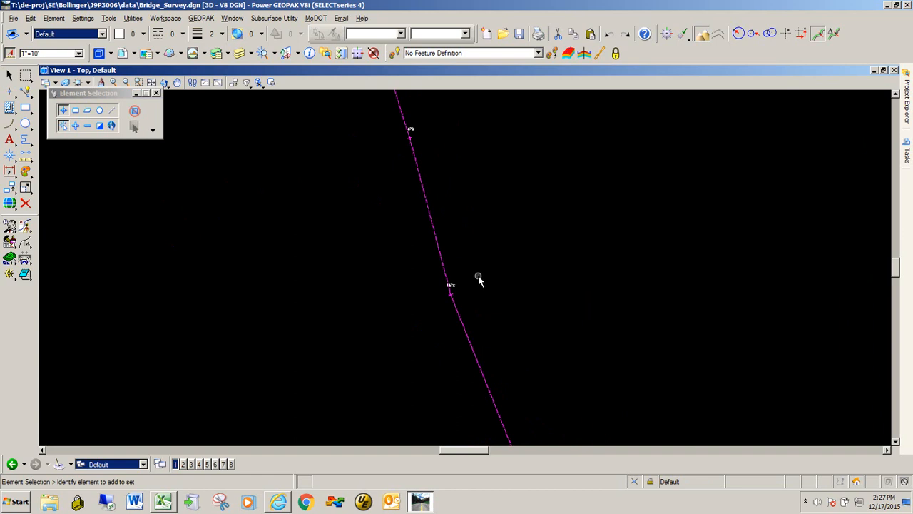
{"action": "scroll", "coordinate": [464, 258], "scroll_direction": "down", "scroll_amount": 3}
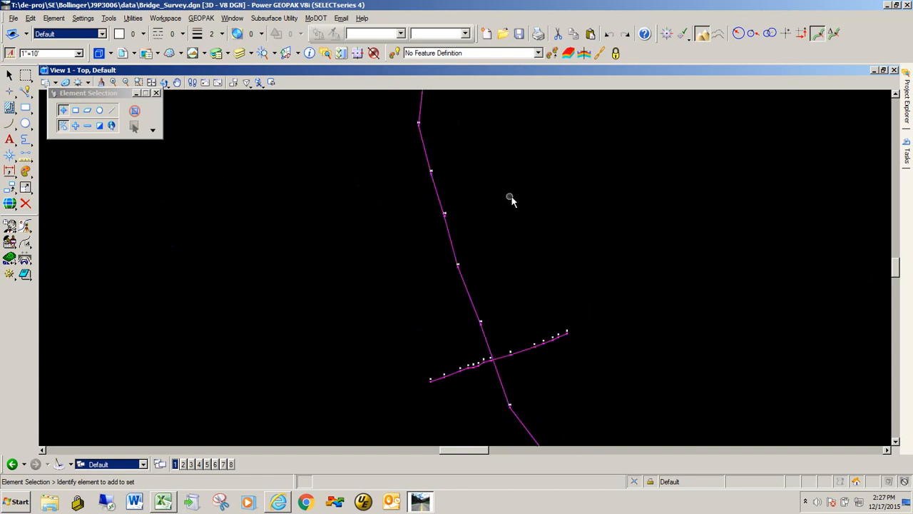
Set the annotation scale to 1"=100' and zoom around the valley section crossing.
{"action": "left_click", "coordinate": [79, 54]}
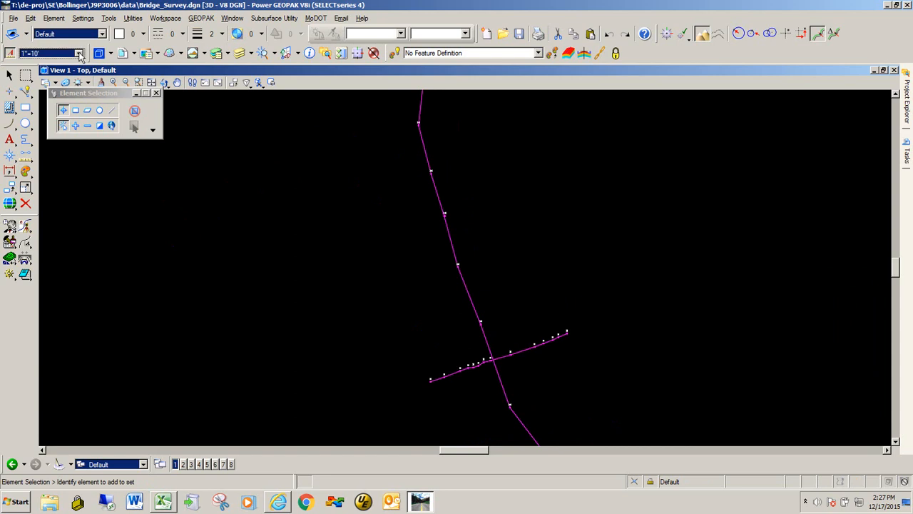
{"action": "left_click", "coordinate": [79, 54]}
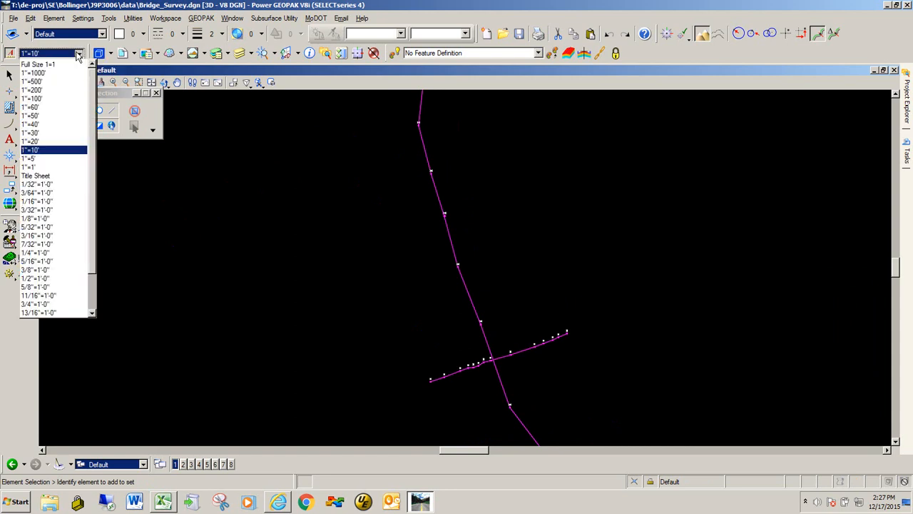
{"action": "left_click", "coordinate": [48, 97]}
{"action": "scroll", "coordinate": [525, 259], "scroll_direction": "down", "scroll_amount": 4}
{"action": "scroll", "coordinate": [487, 266], "scroll_direction": "up", "scroll_amount": 6}
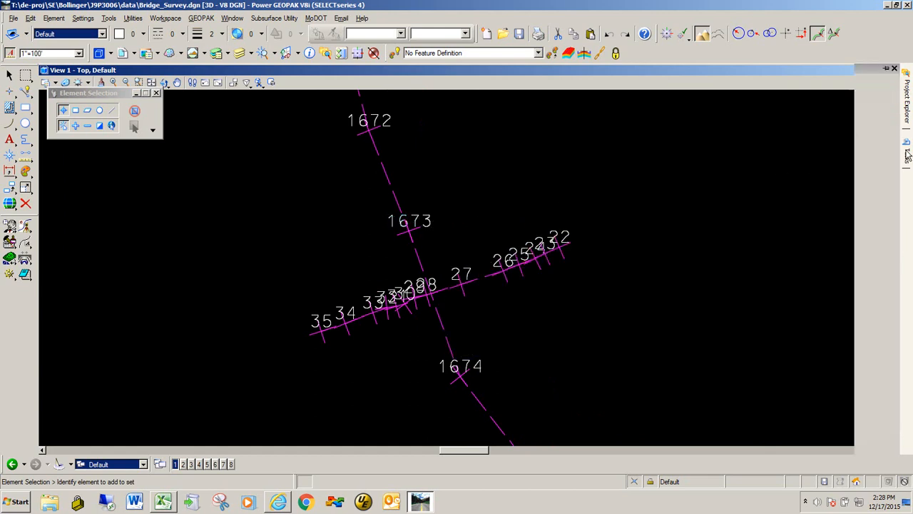
Turn off all annotations for ALL Point Features.
{"action": "mouse_move", "coordinate": [909, 114]}
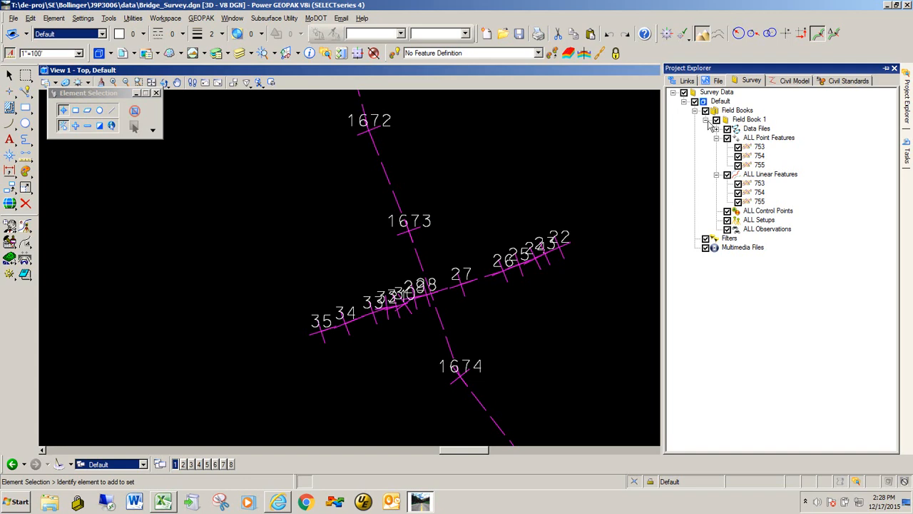
{"action": "right_click", "coordinate": [773, 141]}
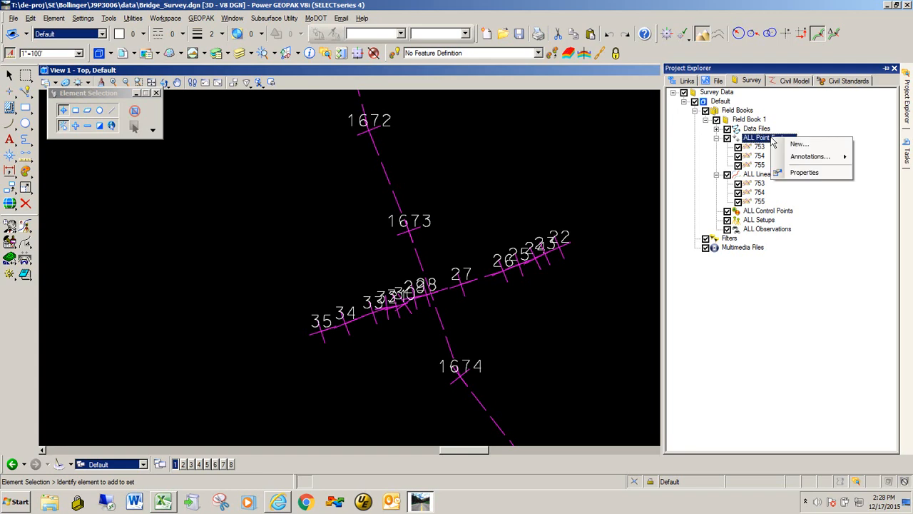
{"action": "mouse_move", "coordinate": [809, 159]}
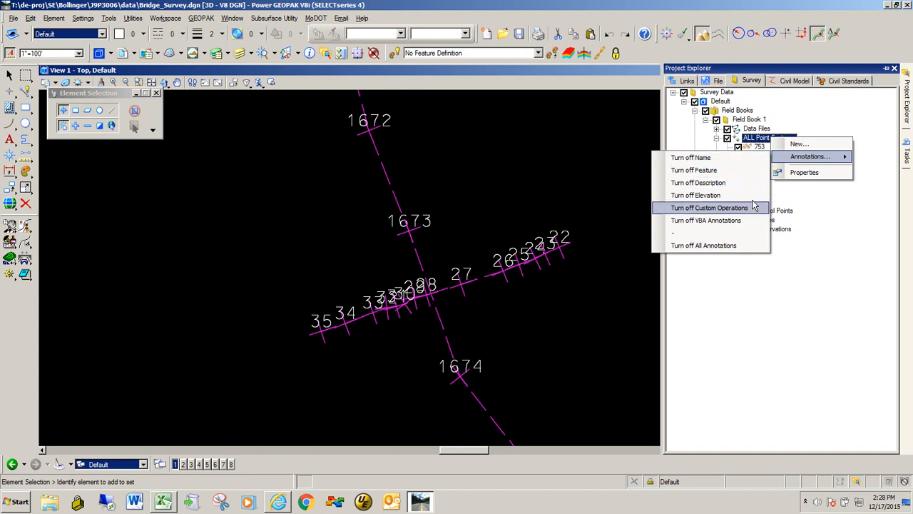
{"action": "left_click", "coordinate": [735, 246]}
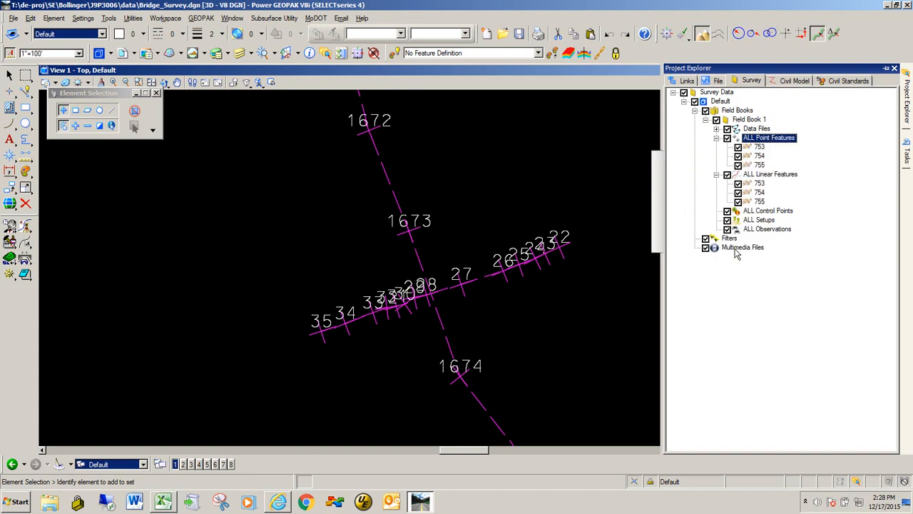
Turn on all annotations for ALL Point Features and zoom in to inspect the labels.
{"action": "right_click", "coordinate": [774, 139]}
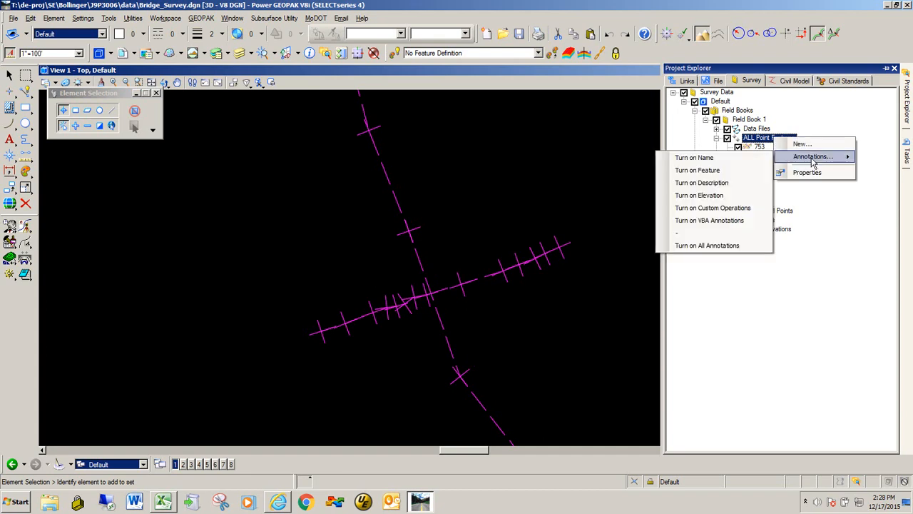
{"action": "left_click", "coordinate": [731, 245]}
{"action": "scroll", "coordinate": [410, 248], "scroll_direction": "down", "scroll_amount": 10}
{"action": "scroll", "coordinate": [427, 268], "scroll_direction": "up", "scroll_amount": 5}
{"action": "scroll", "coordinate": [397, 248], "scroll_direction": "up", "scroll_amount": 8}
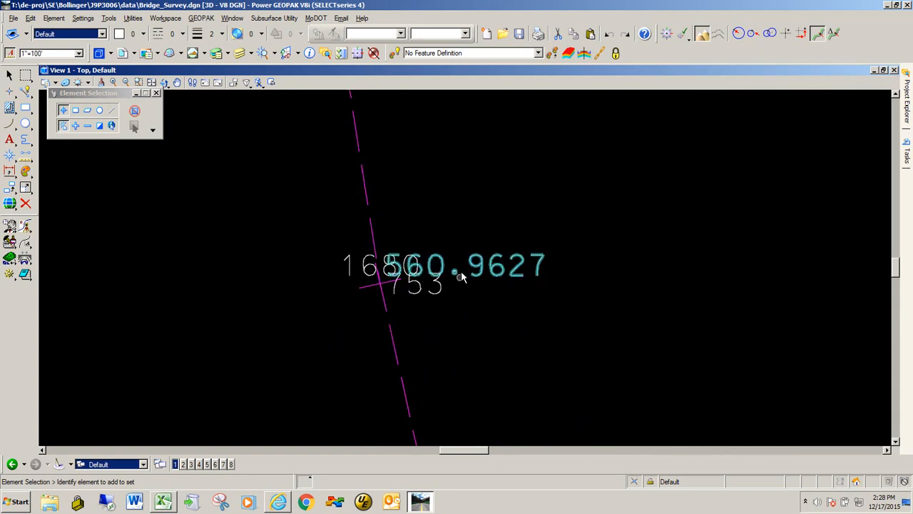
{"action": "scroll", "coordinate": [428, 243], "scroll_direction": "down", "scroll_amount": 6}
{"action": "scroll", "coordinate": [435, 230], "scroll_direction": "down", "scroll_amount": 3}
{"action": "scroll", "coordinate": [428, 271], "scroll_direction": "down", "scroll_amount": 3}
{"action": "scroll", "coordinate": [421, 257], "scroll_direction": "up", "scroll_amount": 7}
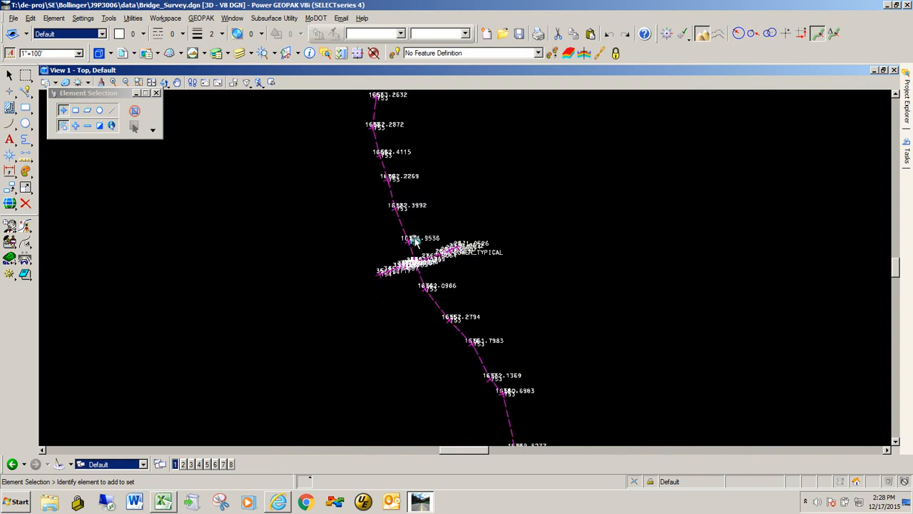
{"action": "scroll", "coordinate": [412, 241], "scroll_direction": "up", "scroll_amount": 3}
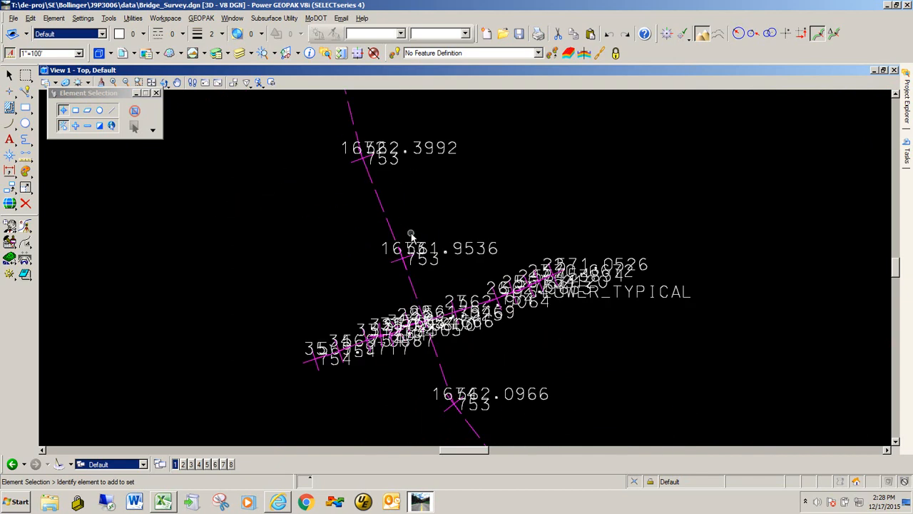
Turn off all annotations for ALL Point Features again.
{"action": "left_click", "coordinate": [907, 109]}
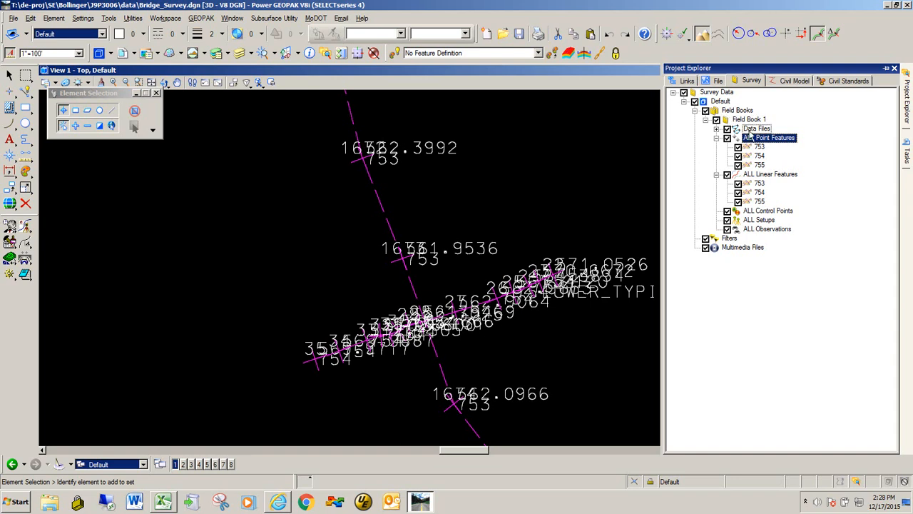
{"action": "right_click", "coordinate": [778, 140]}
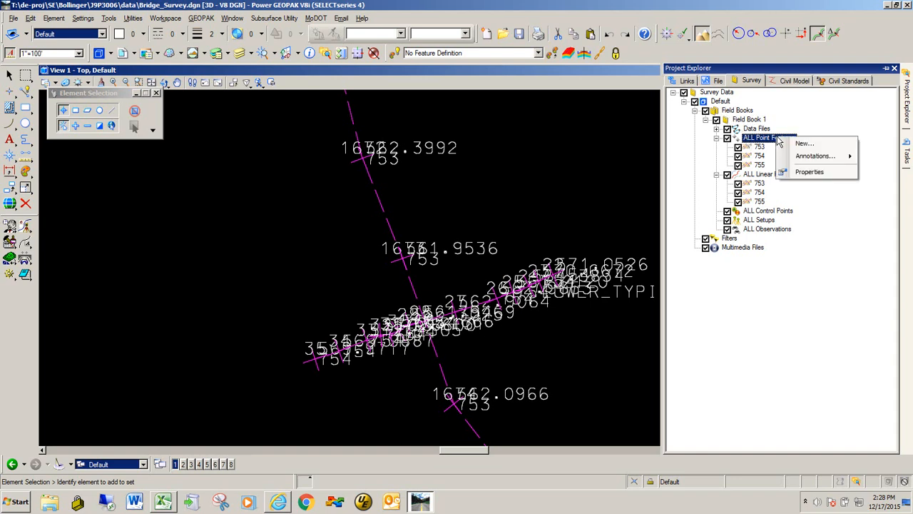
{"action": "mouse_move", "coordinate": [819, 157]}
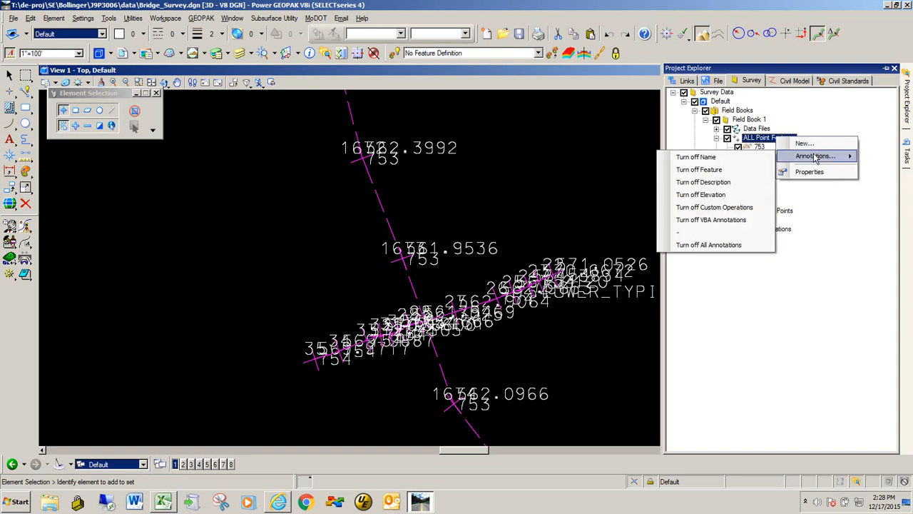
{"action": "left_click", "coordinate": [705, 246]}
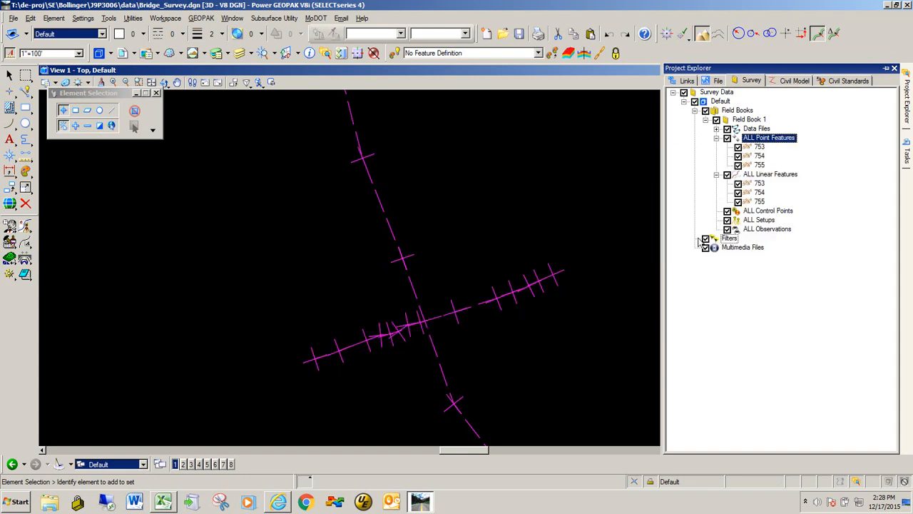
Turn on name annotations for ALL Point Features.
{"action": "right_click", "coordinate": [763, 138]}
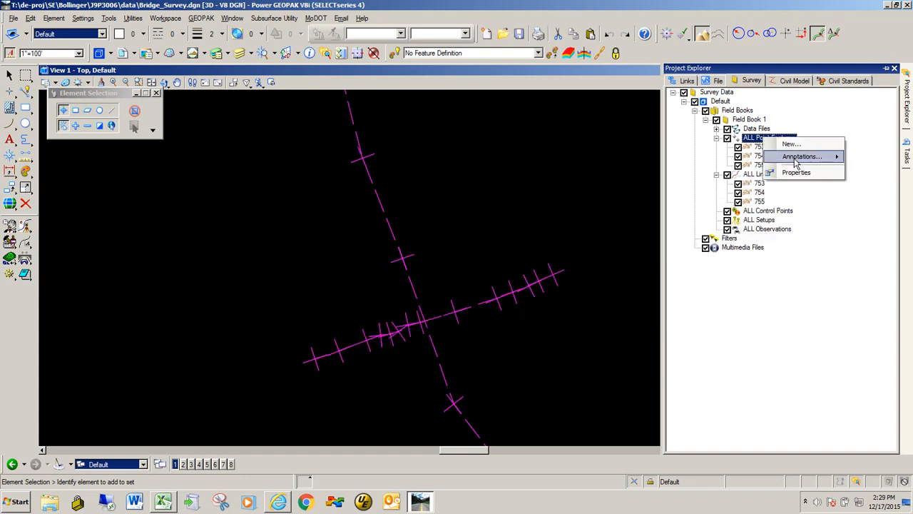
{"action": "mouse_move", "coordinate": [796, 162]}
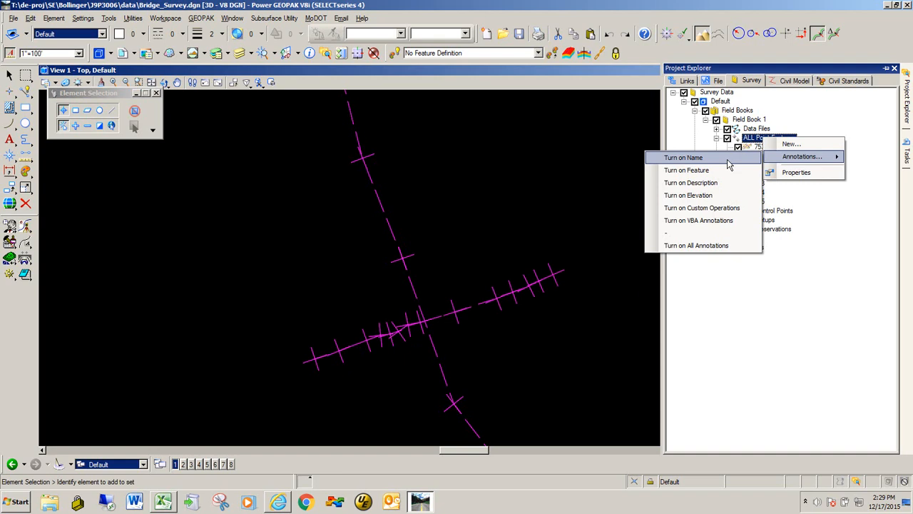
{"action": "left_click", "coordinate": [728, 162]}
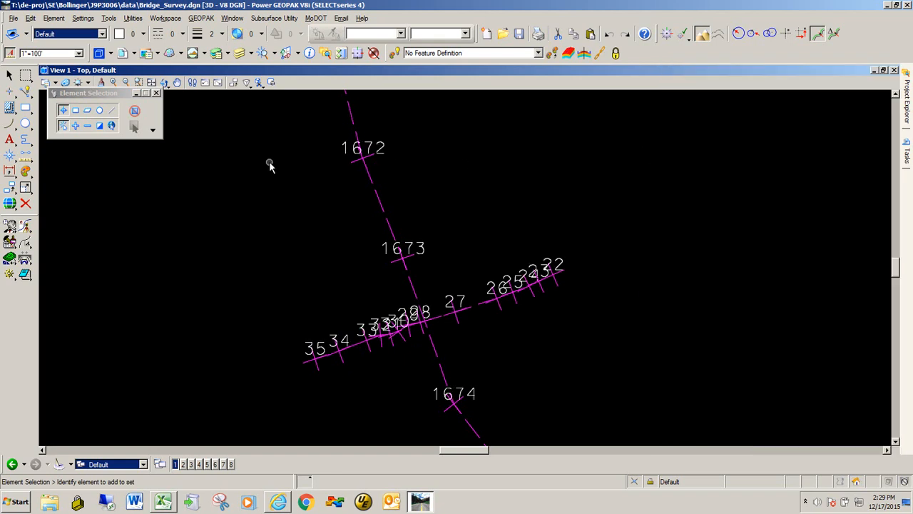
Set the annotation scale to 1"=10'.
{"action": "left_click", "coordinate": [78, 55]}
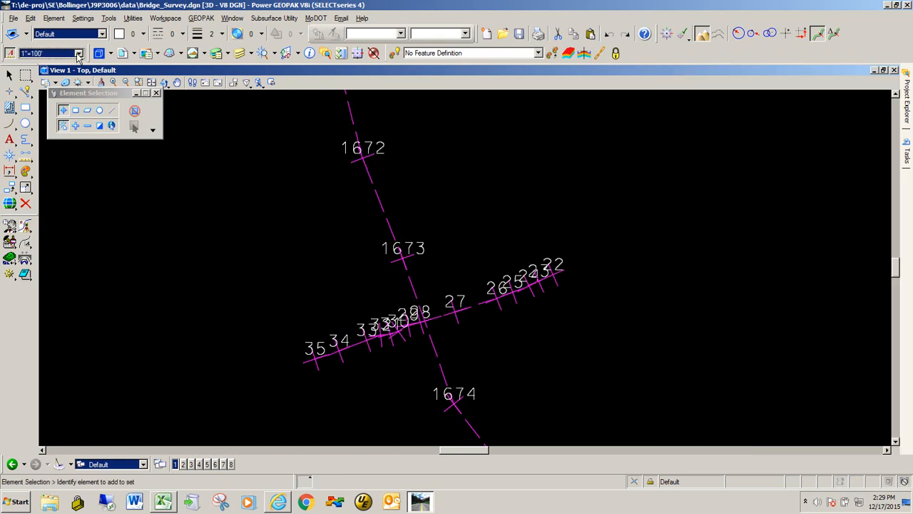
{"action": "left_click", "coordinate": [79, 55]}
{"action": "left_click", "coordinate": [50, 143]}
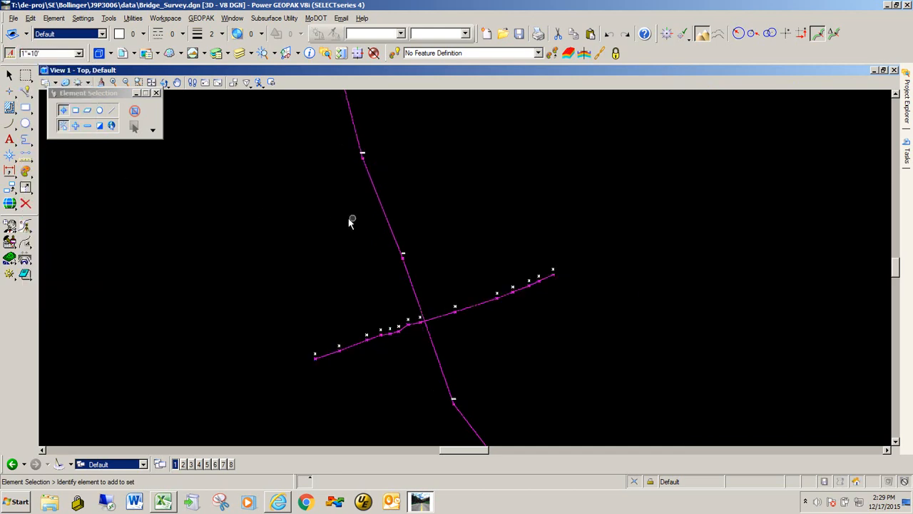
Select the stream linear feature running along the channel and open its survey details.
{"action": "scroll", "coordinate": [457, 203], "scroll_direction": "down", "scroll_amount": 1}
{"action": "scroll", "coordinate": [450, 292], "scroll_direction": "down", "scroll_amount": 1}
{"action": "scroll", "coordinate": [447, 300], "scroll_direction": "down", "scroll_amount": 2}
{"action": "scroll", "coordinate": [447, 238], "scroll_direction": "up", "scroll_amount": 3}
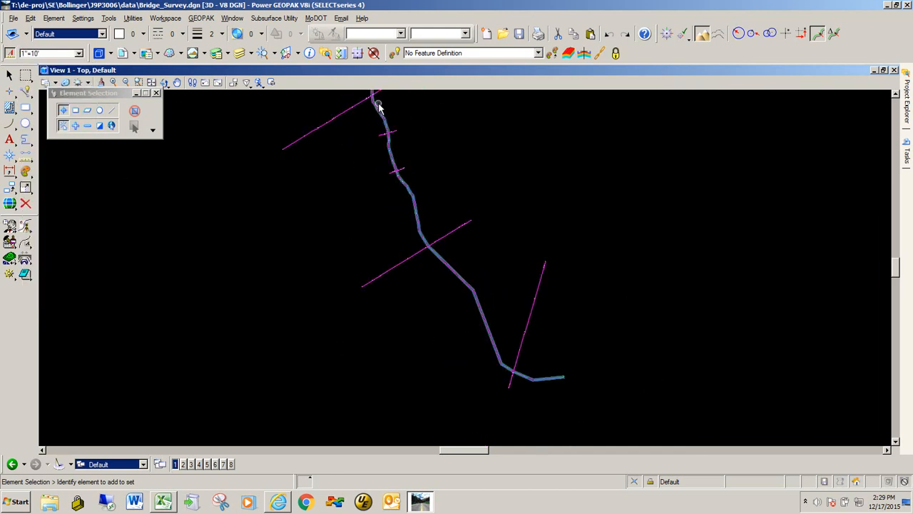
{"action": "scroll", "coordinate": [469, 289], "scroll_direction": "down", "scroll_amount": 2}
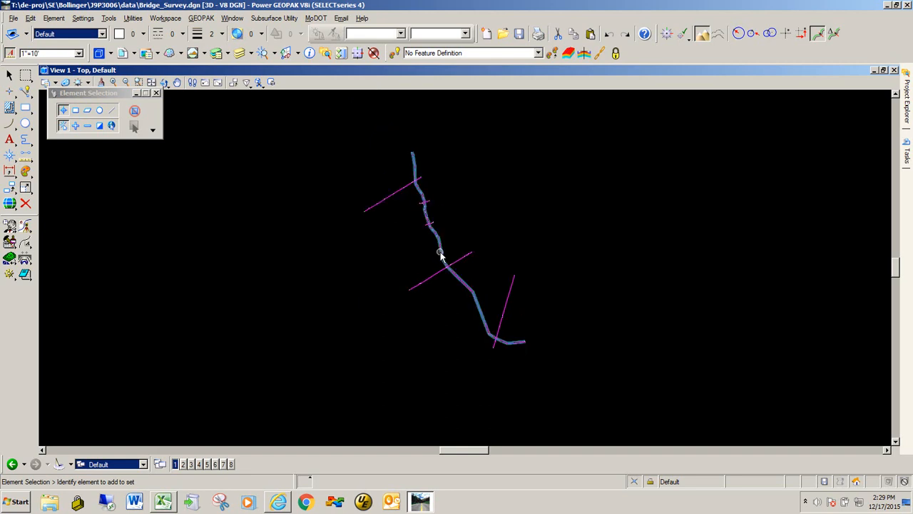
{"action": "scroll", "coordinate": [410, 175], "scroll_direction": "up", "scroll_amount": 2}
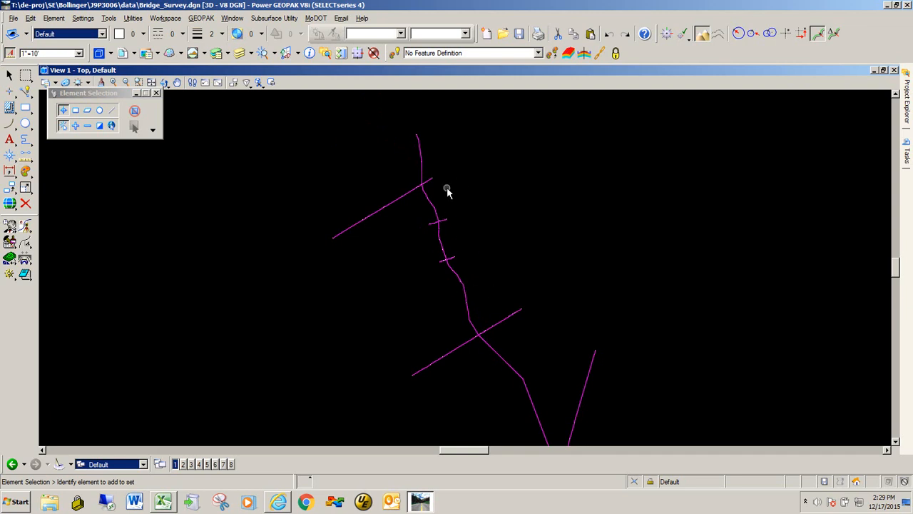
{"action": "left_click", "coordinate": [465, 293]}
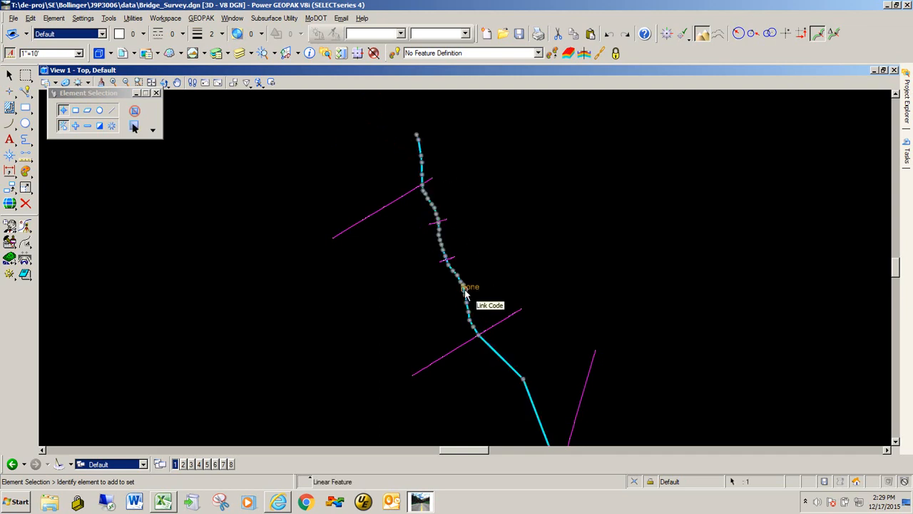
{"action": "scroll", "coordinate": [465, 292], "scroll_direction": "up", "scroll_amount": 2}
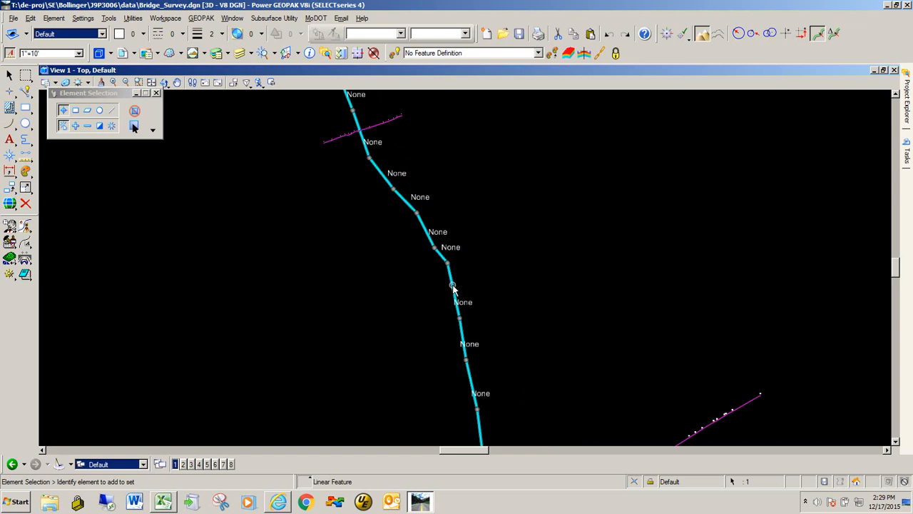
{"action": "mouse_move", "coordinate": [452, 286]}
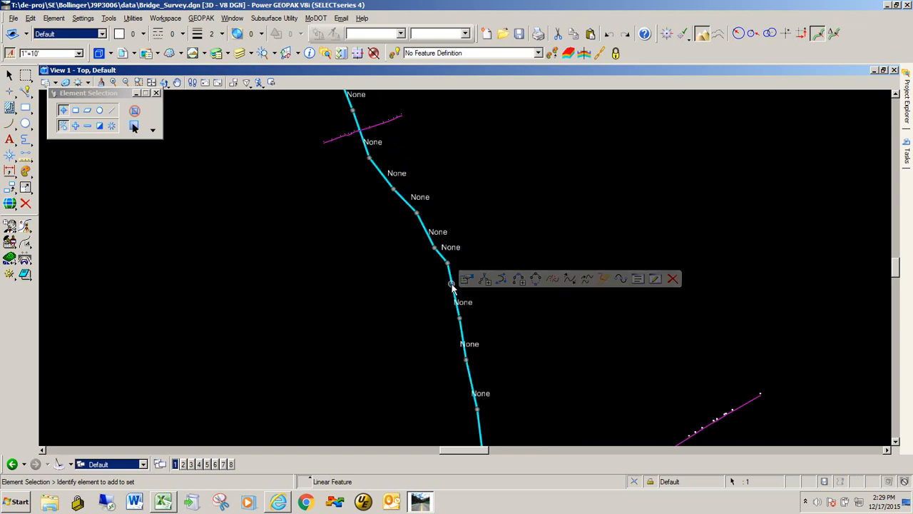
{"action": "left_click", "coordinate": [656, 281]}
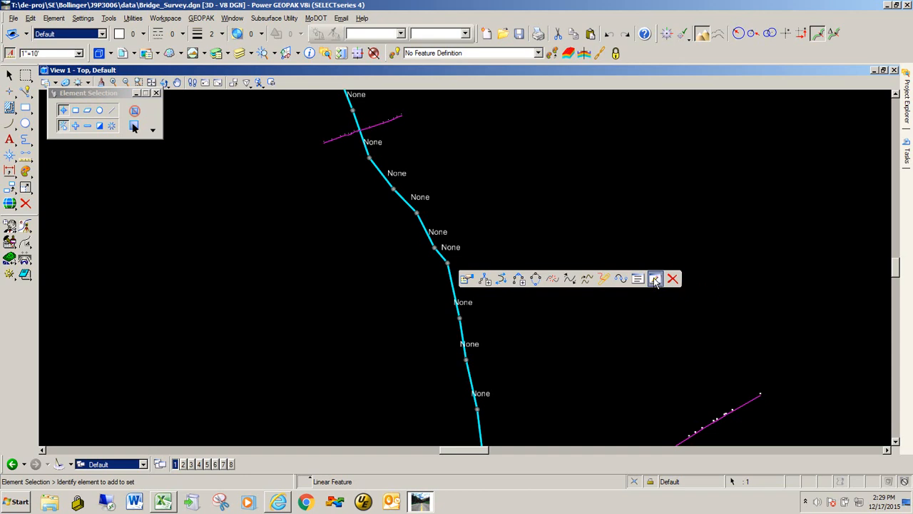
{"action": "left_click", "coordinate": [655, 279]}
{"action": "left_click_drag", "start_coordinate": [318, 123], "coordinate": [532, 122]}
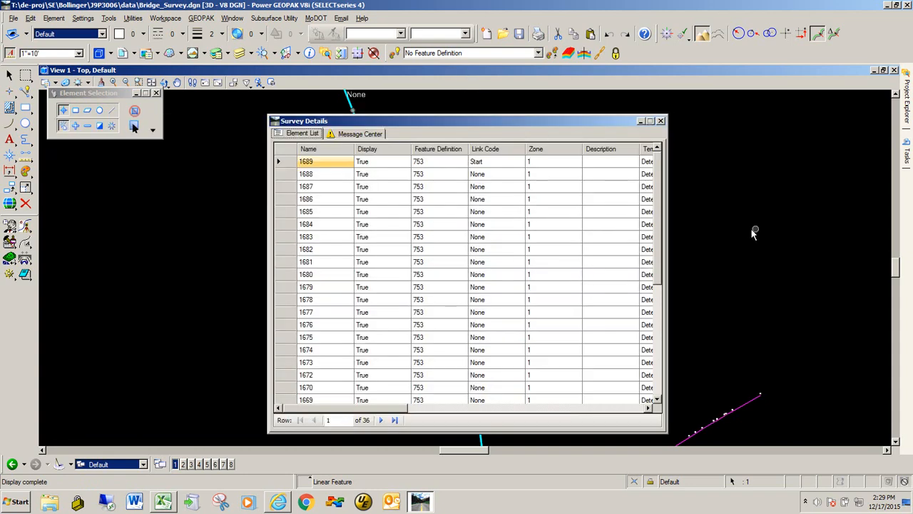
Select all points in the Survey Details element list and generate a report on the selected items.
{"action": "left_click", "coordinate": [287, 152]}
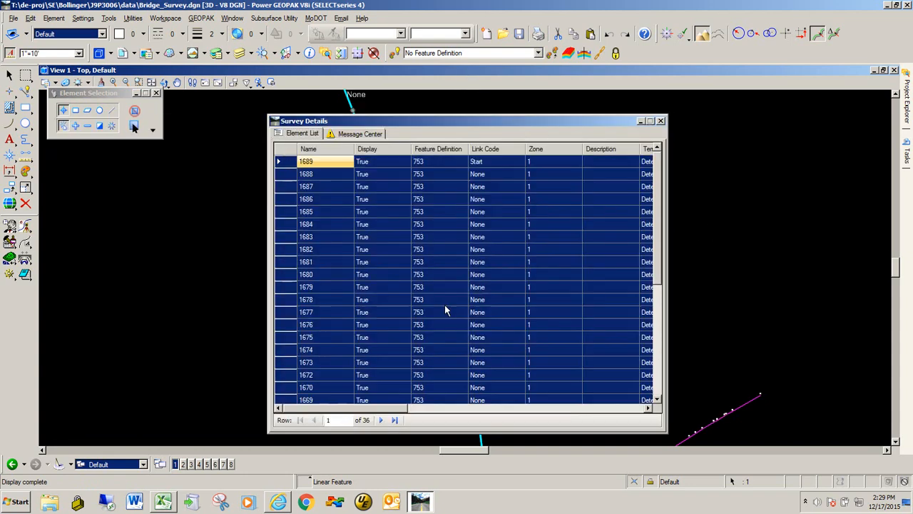
{"action": "right_click", "coordinate": [285, 264]}
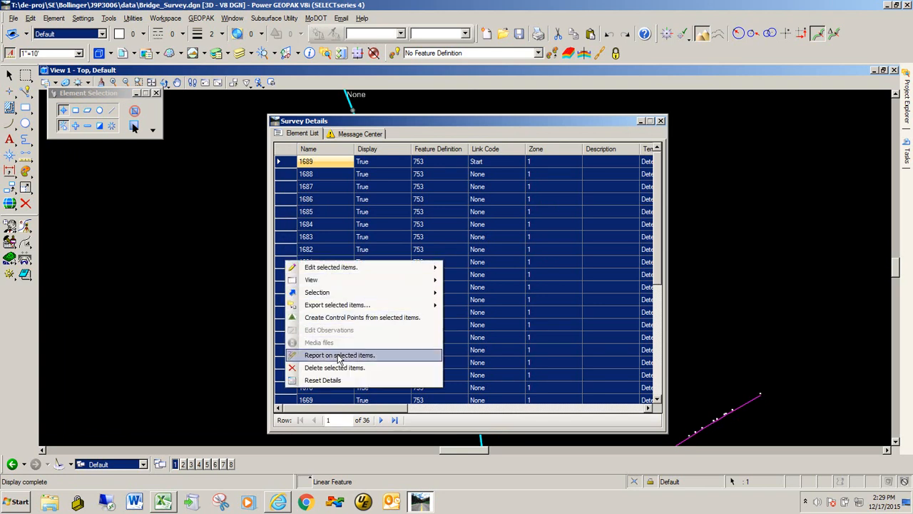
{"action": "left_click", "coordinate": [386, 357]}
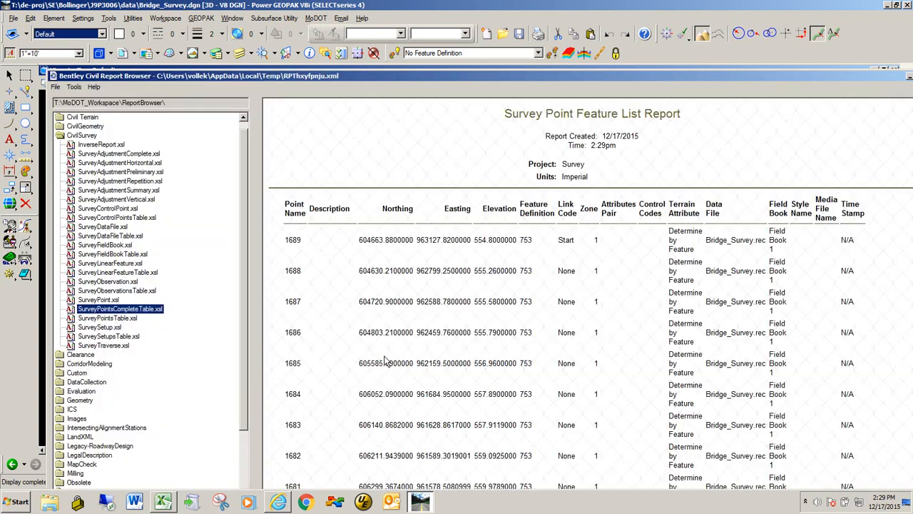
Switch the report to the SurveyPointsTable.xsl format and export it to Microsoft Excel.
{"action": "left_click_drag", "start_coordinate": [357, 75], "coordinate": [329, 20]}
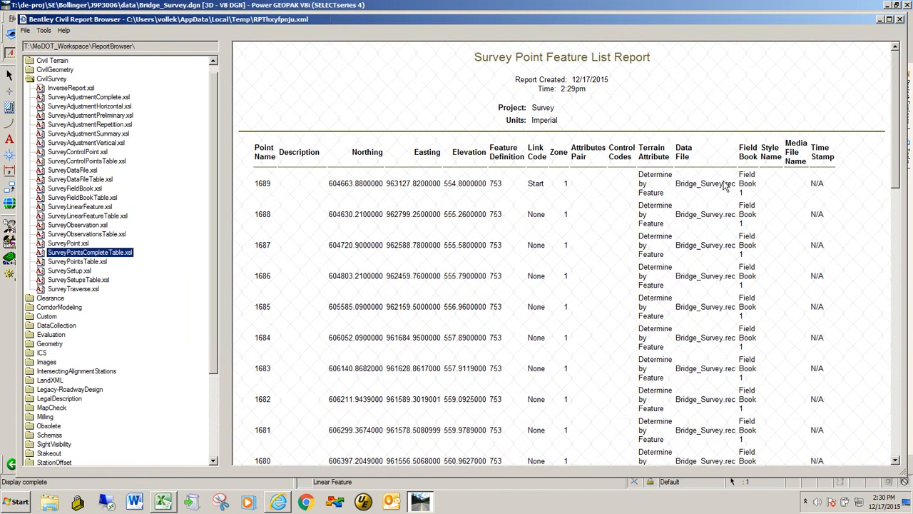
{"action": "left_click", "coordinate": [84, 262]}
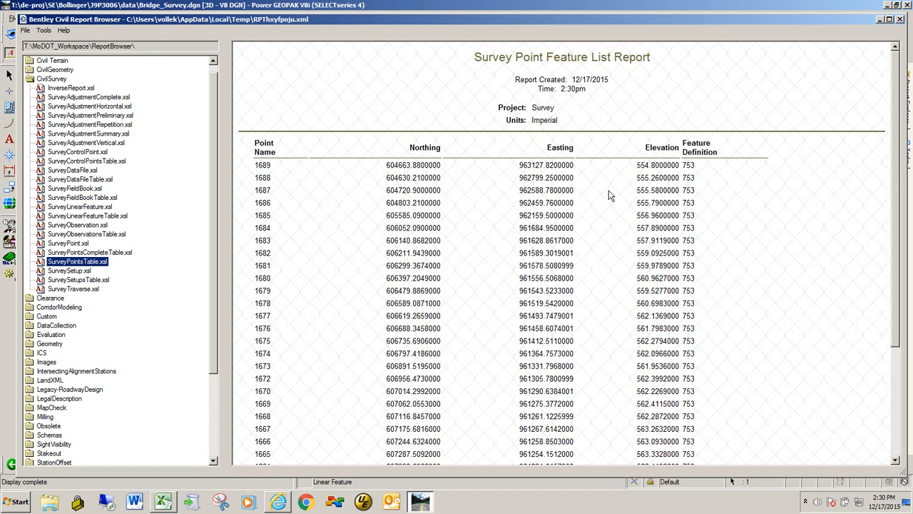
{"action": "right_click", "coordinate": [484, 201]}
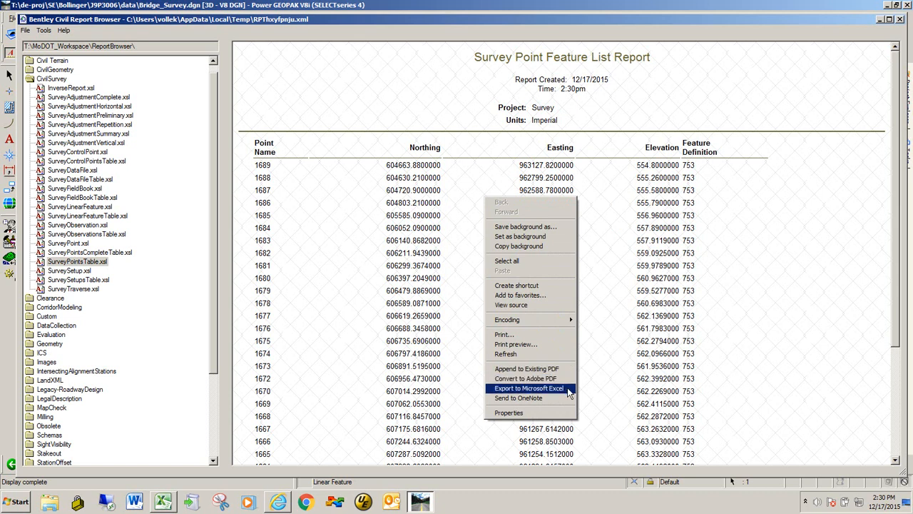
{"action": "left_click", "coordinate": [528, 389]}
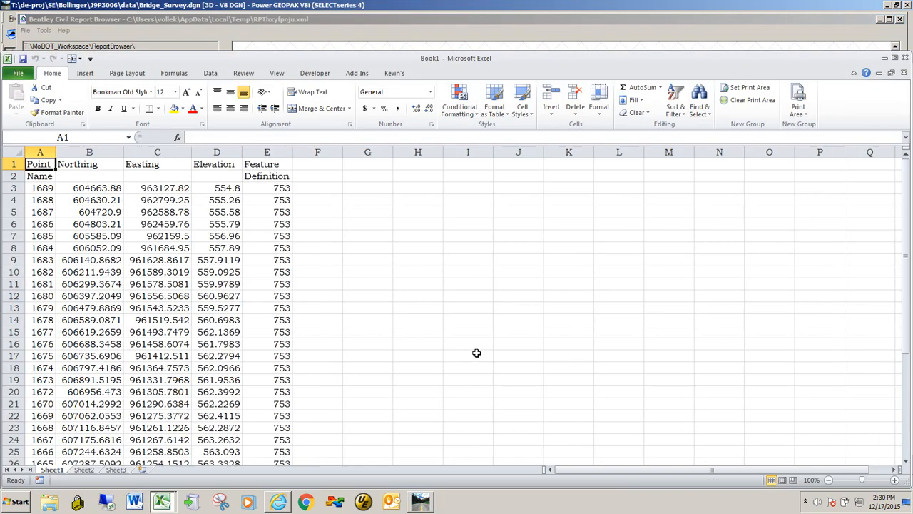
Copy the point name, northing, easting and elevation columns for all points in the exported workbook.
{"action": "left_click_drag", "start_coordinate": [251, 60], "coordinate": [522, 57]}
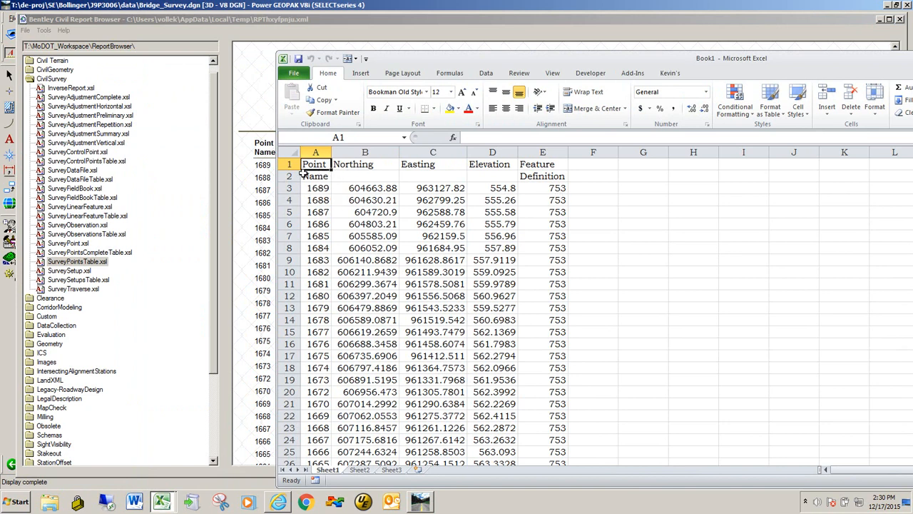
{"action": "left_click", "coordinate": [312, 188]}
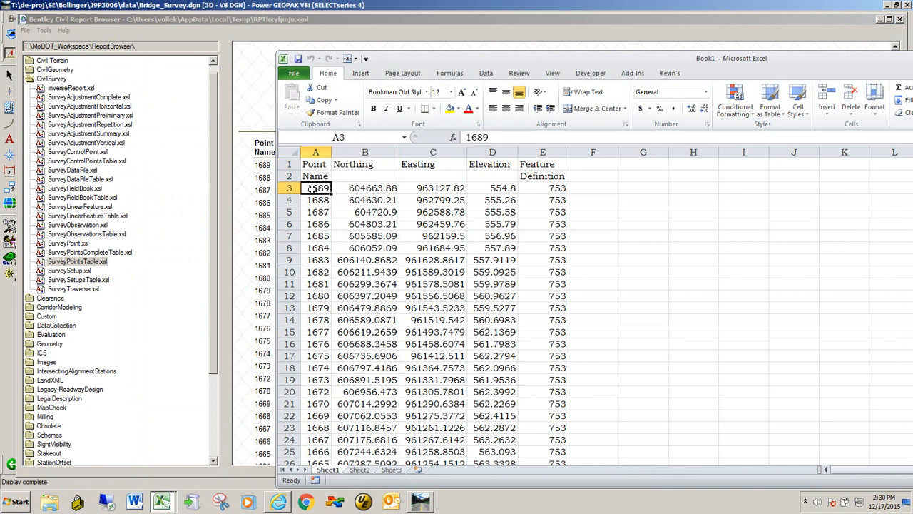
{"action": "left_click_drag", "start_coordinate": [323, 188], "coordinate": [491, 438]}
{"action": "right_click", "coordinate": [331, 233]}
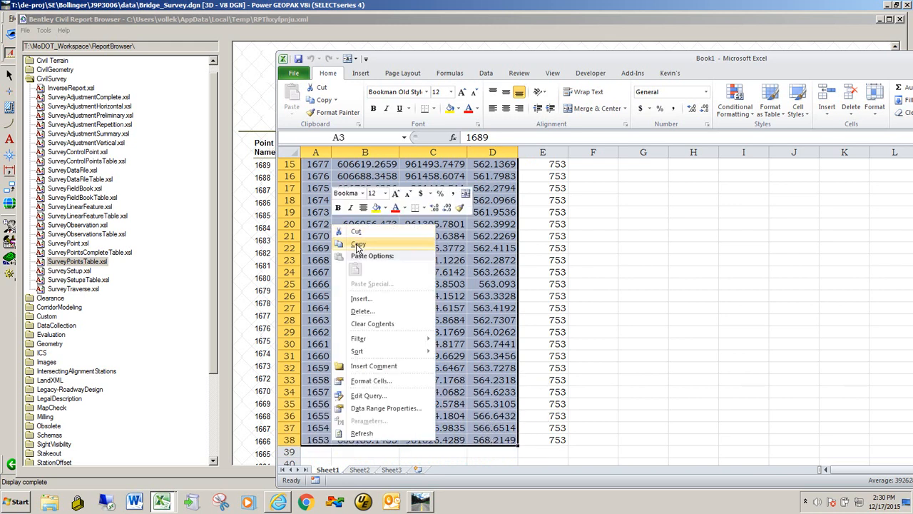
{"action": "left_click", "coordinate": [360, 244]}
Paste the copied points into the Streambed table of GeoHec.xlsm starting at the first PT. Name cell.
{"action": "scroll", "coordinate": [357, 242], "scroll_direction": "up", "scroll_amount": 4}
{"action": "left_click_drag", "start_coordinate": [379, 62], "coordinate": [765, 183]}
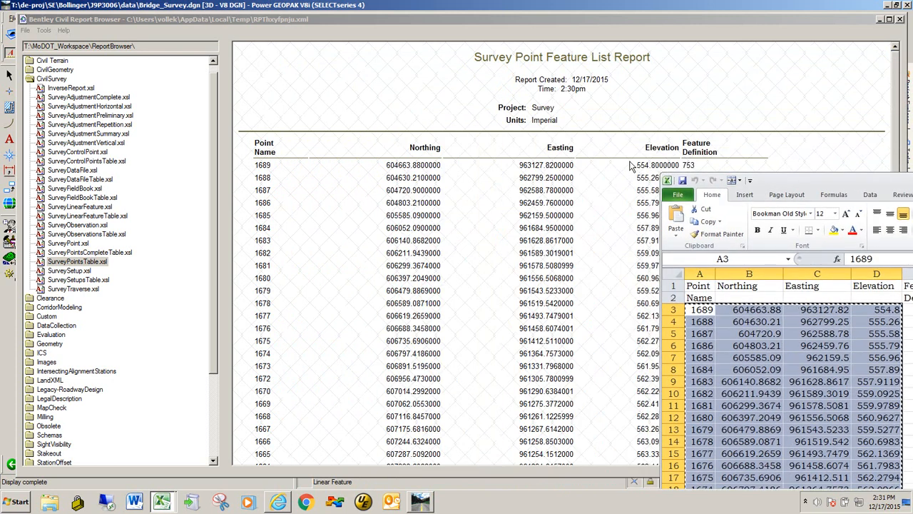
{"action": "key", "text": "alt+Tab"}
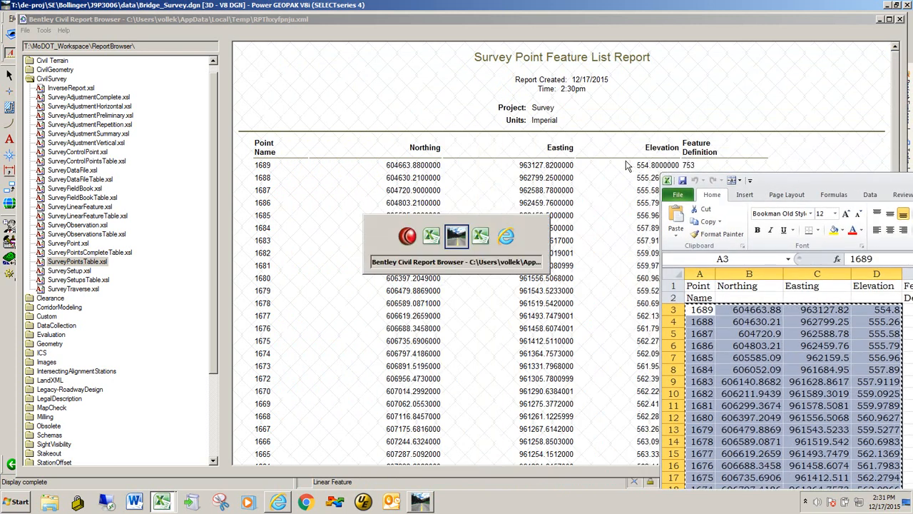
{"action": "key", "text": "alt+Tab"}
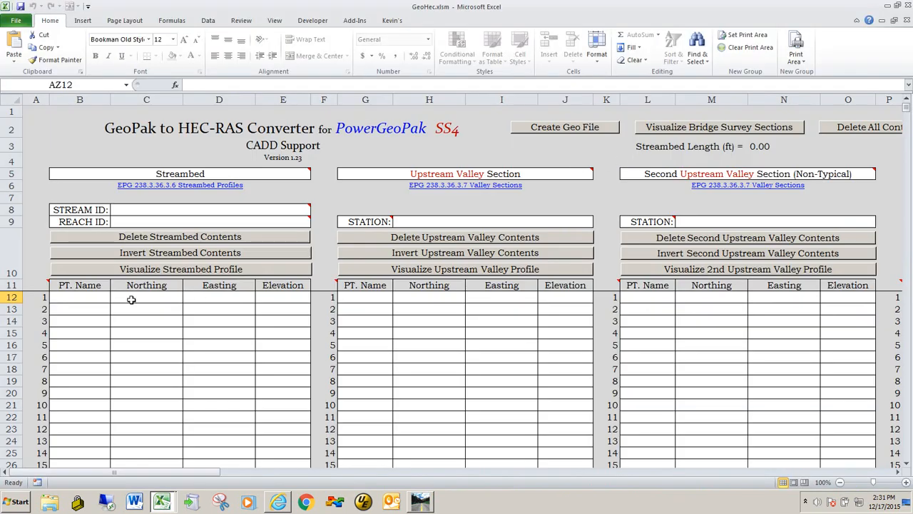
{"action": "left_click", "coordinate": [69, 298]}
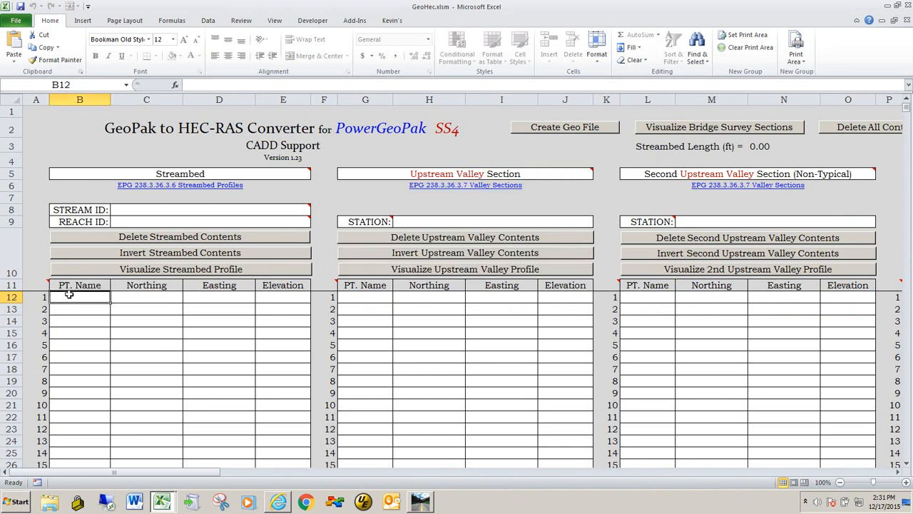
{"action": "key", "text": "alt+Tab"}
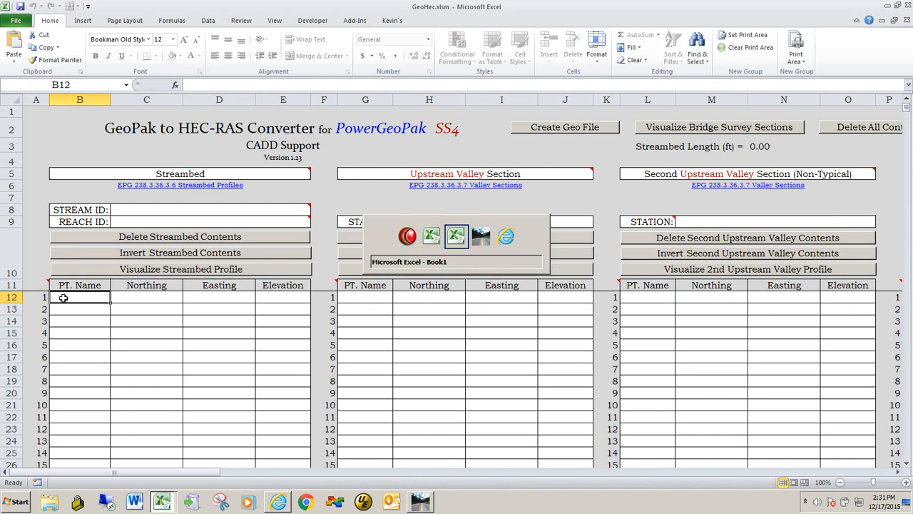
{"action": "left_click", "coordinate": [66, 298]}
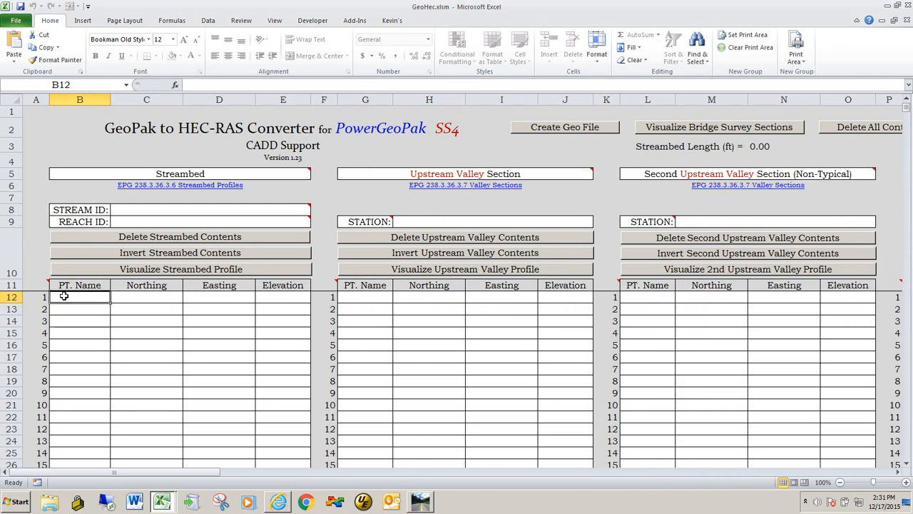
{"action": "right_click", "coordinate": [71, 299]}
{"action": "left_click", "coordinate": [109, 340]}
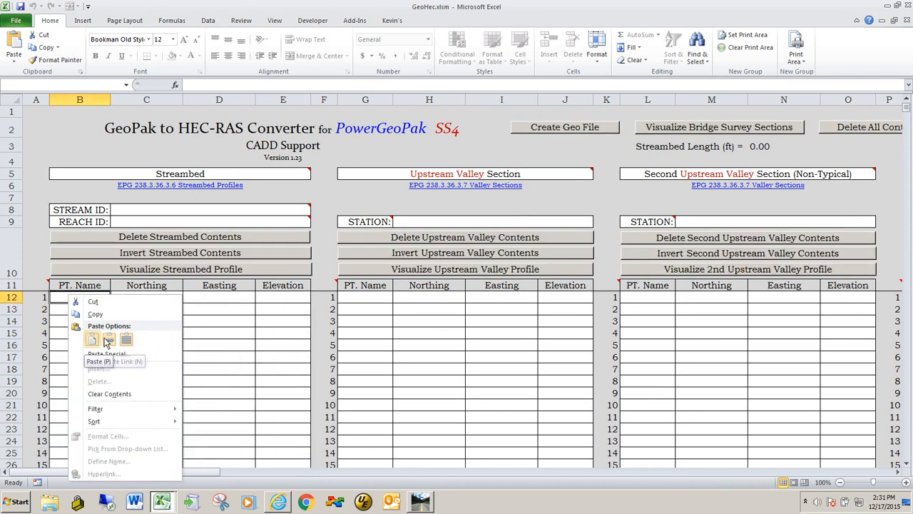
{"action": "left_click", "coordinate": [92, 339]}
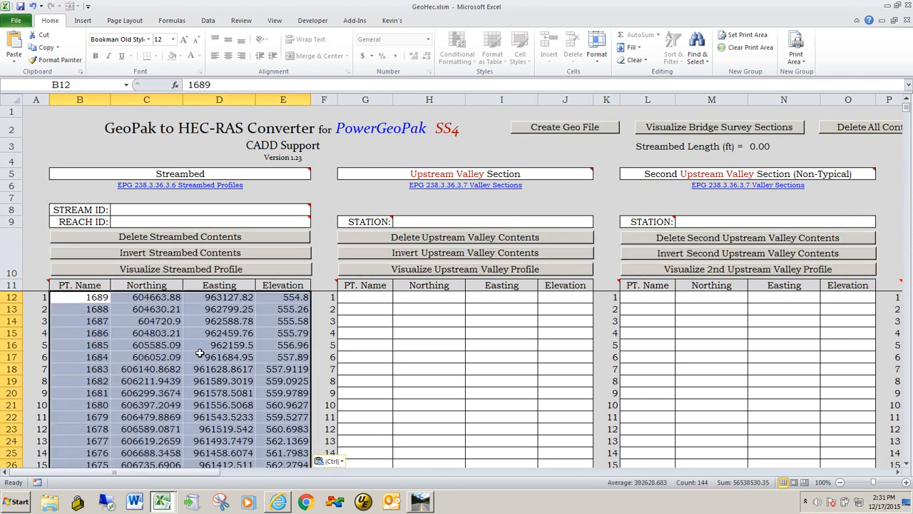
{"action": "left_click", "coordinate": [207, 346]}
{"action": "scroll", "coordinate": [209, 341], "scroll_direction": "down", "scroll_amount": 1}
{"action": "scroll", "coordinate": [204, 342], "scroll_direction": "up", "scroll_amount": 1}
Close the exported Book1 workbook without saving it.
{"action": "key", "text": "alt+Tab"}
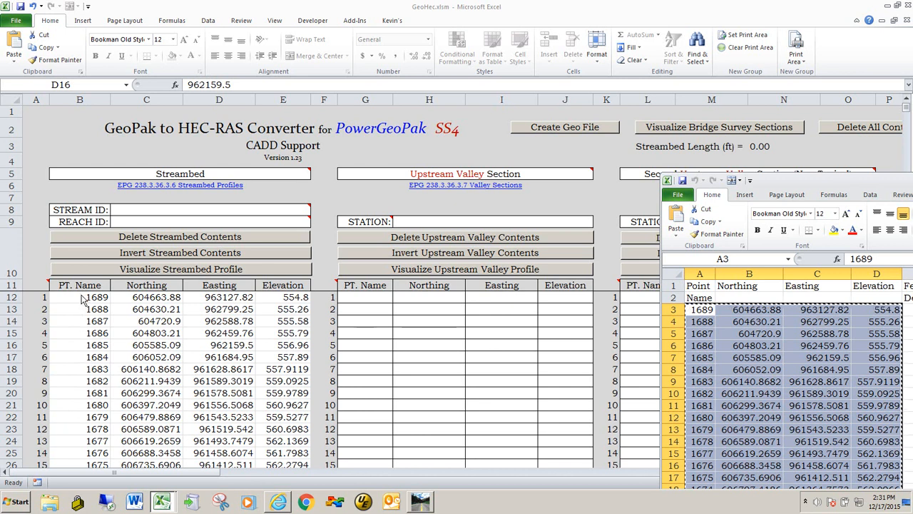
{"action": "left_click_drag", "start_coordinate": [806, 183], "coordinate": [295, 101]}
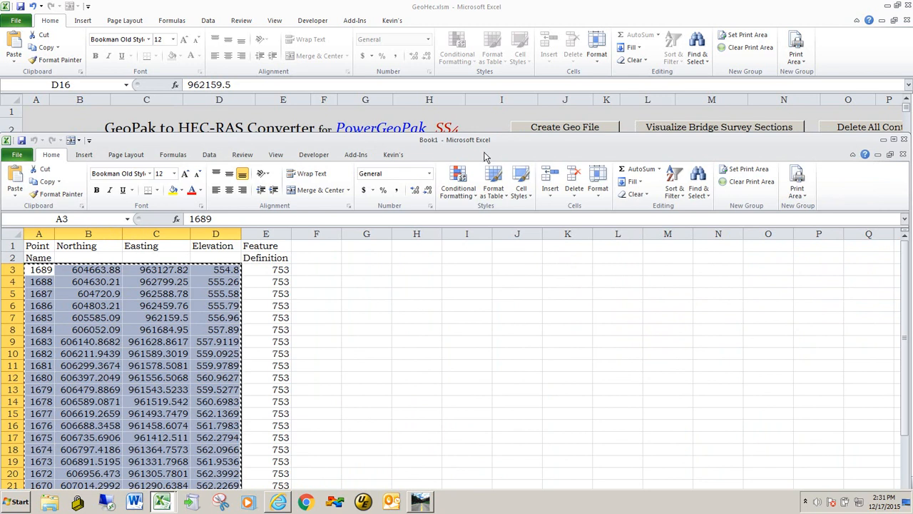
{"action": "left_click_drag", "start_coordinate": [156, 145], "coordinate": [22, 143]}
{"action": "left_click", "coordinate": [769, 138]}
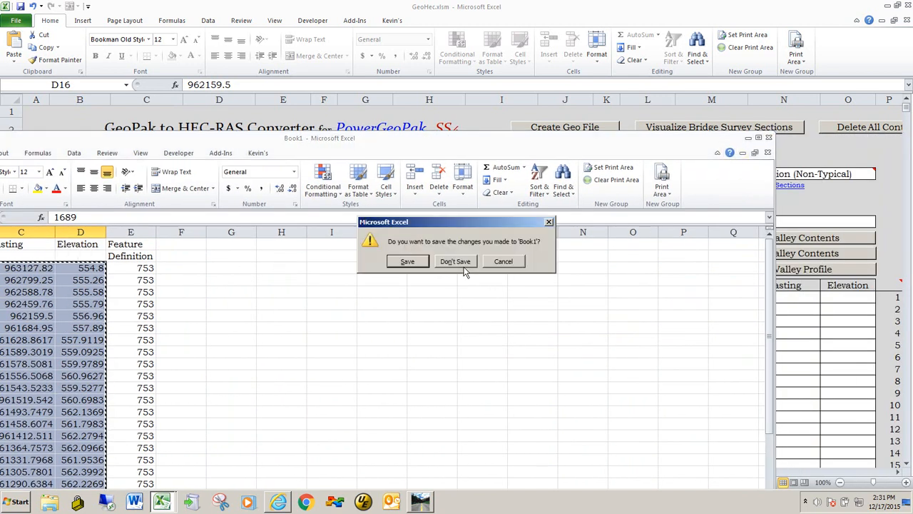
{"action": "left_click", "coordinate": [411, 262]}
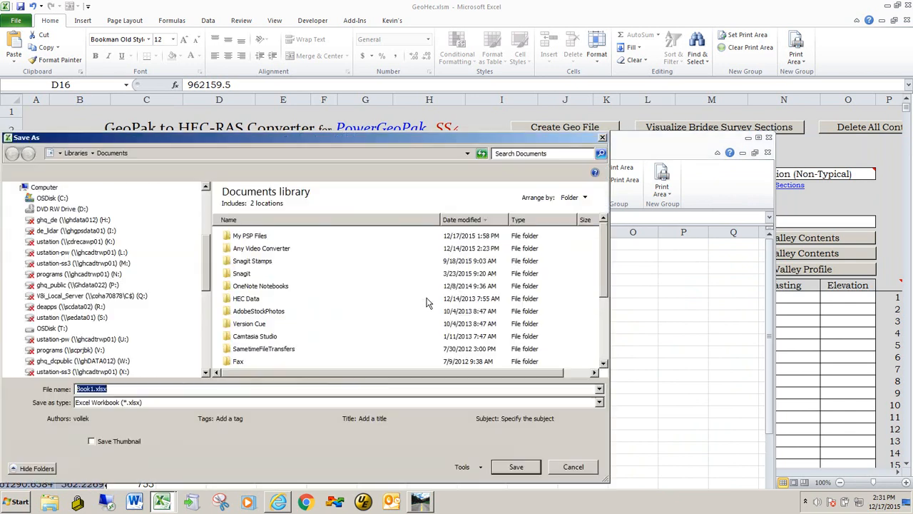
{"action": "left_click", "coordinate": [603, 138]}
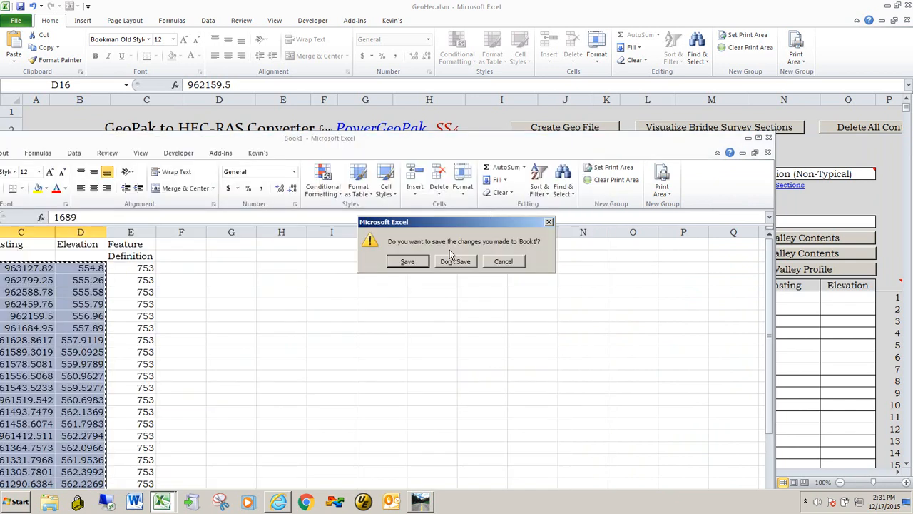
{"action": "left_click", "coordinate": [452, 259]}
{"action": "left_click", "coordinate": [456, 280]}
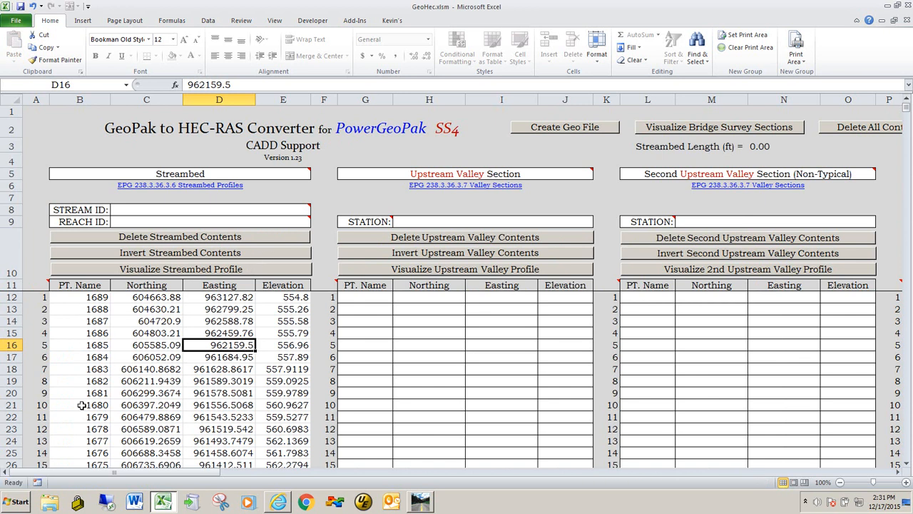
Visualize the streambed profile, accepting the automatic inversion notice, and return to the main page.
{"action": "scroll", "coordinate": [132, 362], "scroll_direction": "down", "scroll_amount": 5}
{"action": "scroll", "coordinate": [132, 362], "scroll_direction": "up", "scroll_amount": 5}
{"action": "left_click", "coordinate": [184, 272]}
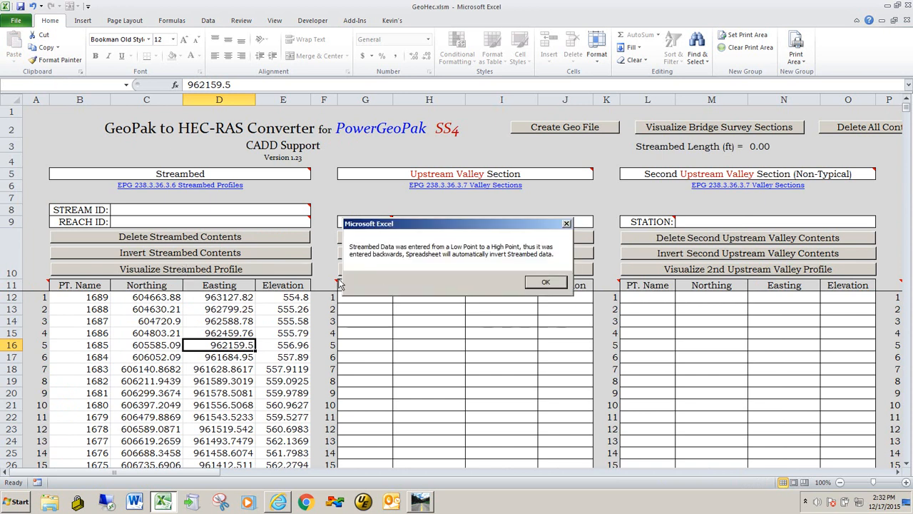
{"action": "left_click_drag", "start_coordinate": [413, 226], "coordinate": [452, 237]}
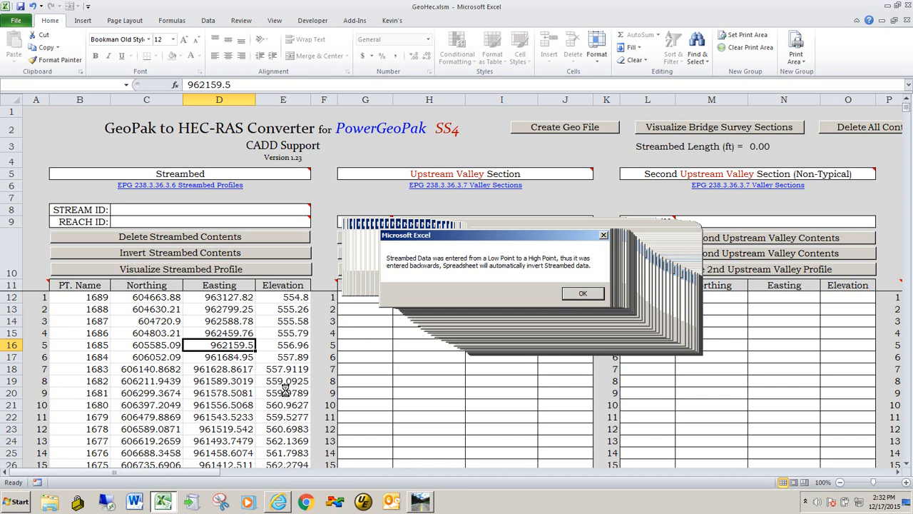
{"action": "left_click", "coordinate": [585, 293]}
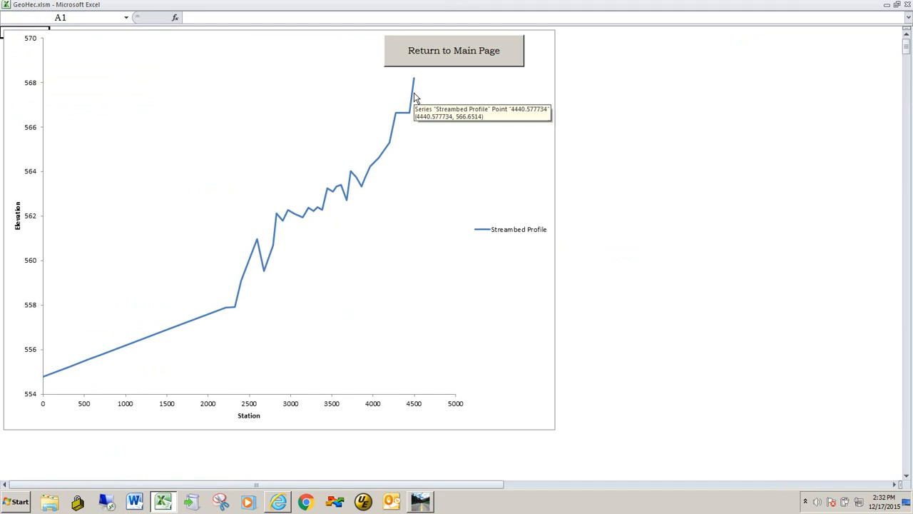
{"action": "left_click", "coordinate": [462, 57]}
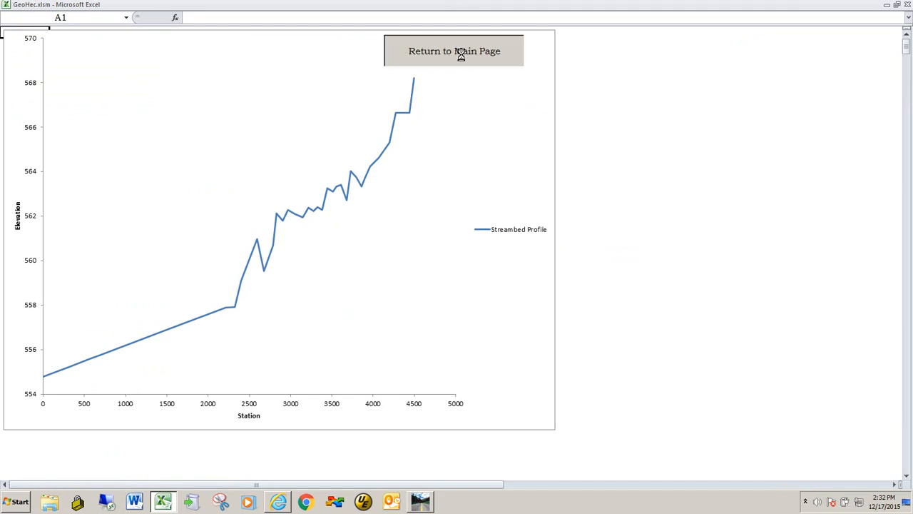
{"action": "scroll", "coordinate": [209, 341], "scroll_direction": "down", "scroll_amount": 2}
{"action": "scroll", "coordinate": [209, 341], "scroll_direction": "up", "scroll_amount": 2}
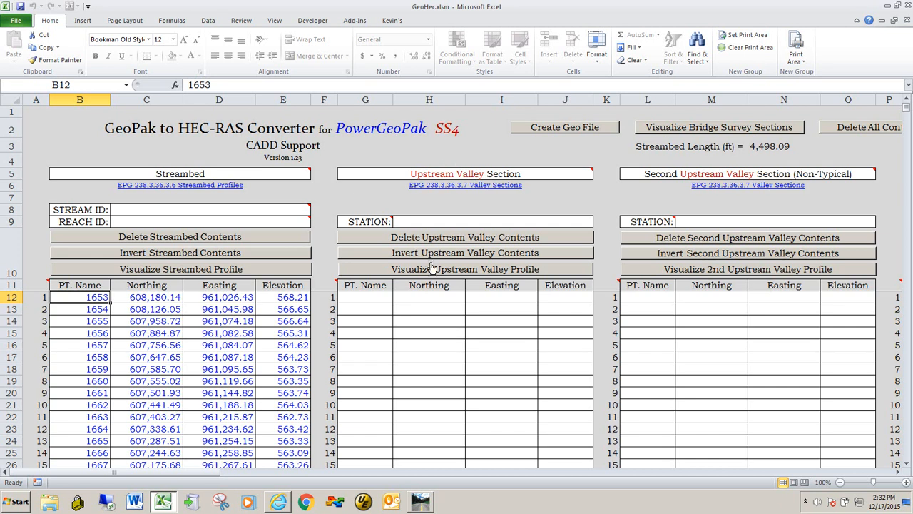
Switch to Power GEOPAK and close the streambed Survey Details list.
{"action": "key", "text": "alt+Tab"}
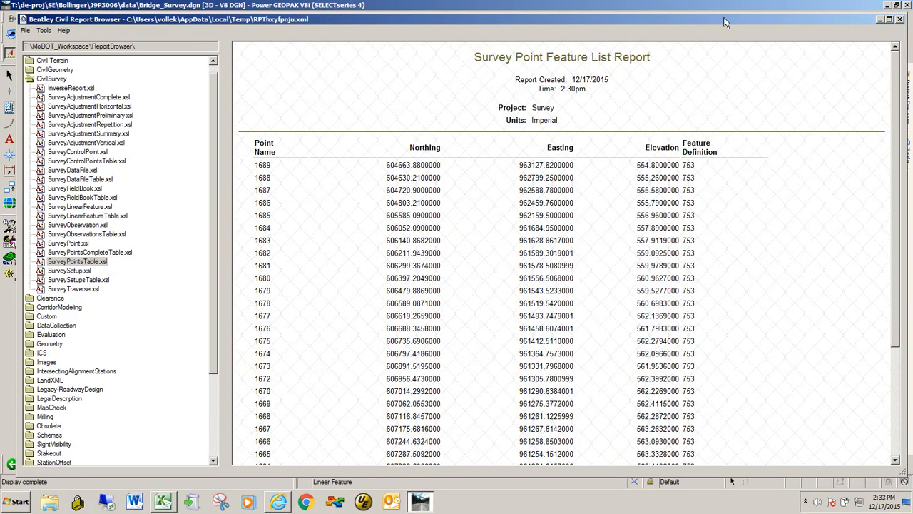
{"action": "left_click_drag", "start_coordinate": [726, 18], "coordinate": [686, 61]}
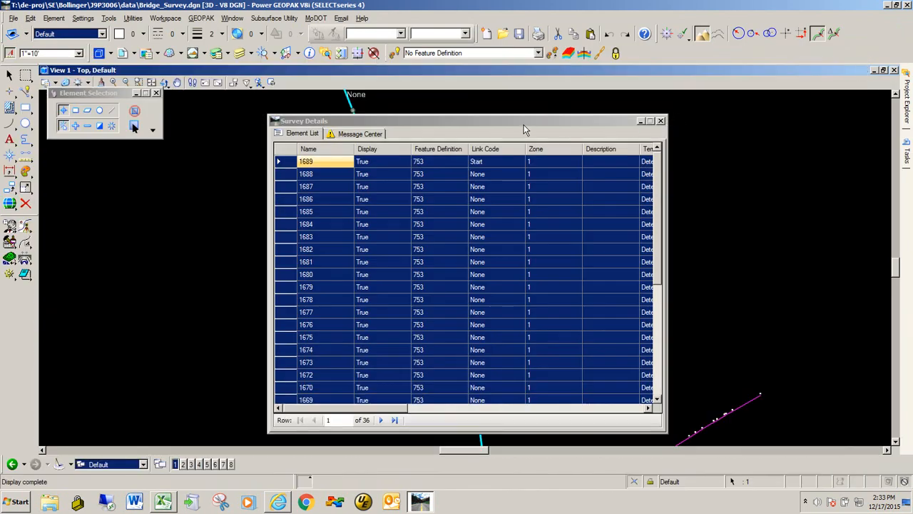
{"action": "mouse_move", "coordinate": [524, 125]}
{"action": "left_mouse_down"}
{"action": "mouse_move", "coordinate": [512, 127]}
{"action": "mouse_move", "coordinate": [576, 129]}
{"action": "left_mouse_up"}
{"action": "left_click", "coordinate": [637, 126]}
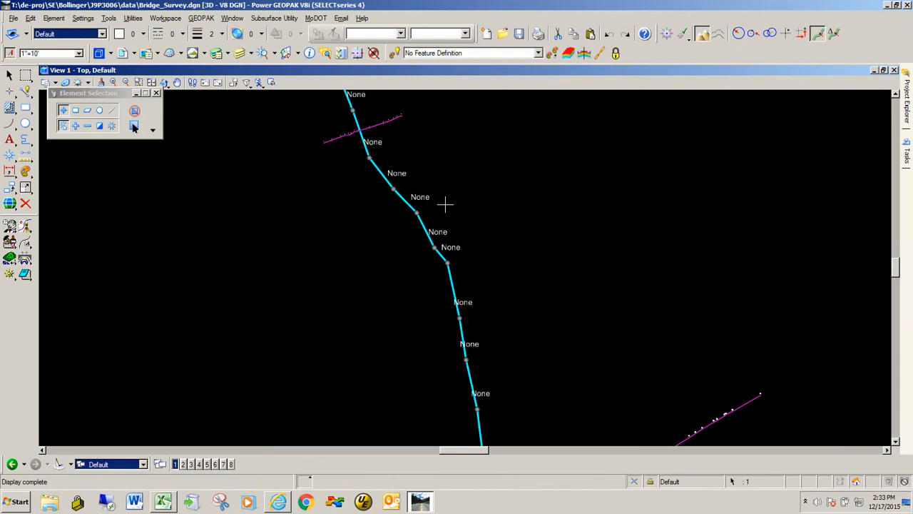
Select the upstream valley section survey line and open its point features list.
{"action": "left_click", "coordinate": [317, 227]}
{"action": "scroll", "coordinate": [295, 275], "scroll_direction": "down", "scroll_amount": 5}
{"action": "scroll", "coordinate": [249, 192], "scroll_direction": "up", "scroll_amount": 4}
{"action": "scroll", "coordinate": [285, 221], "scroll_direction": "down", "scroll_amount": 2}
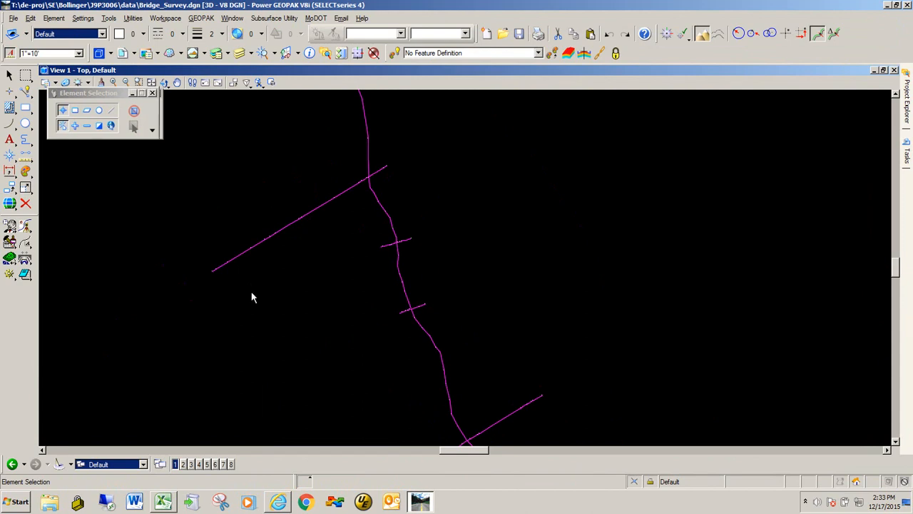
{"action": "scroll", "coordinate": [286, 234], "scroll_direction": "up", "scroll_amount": 2}
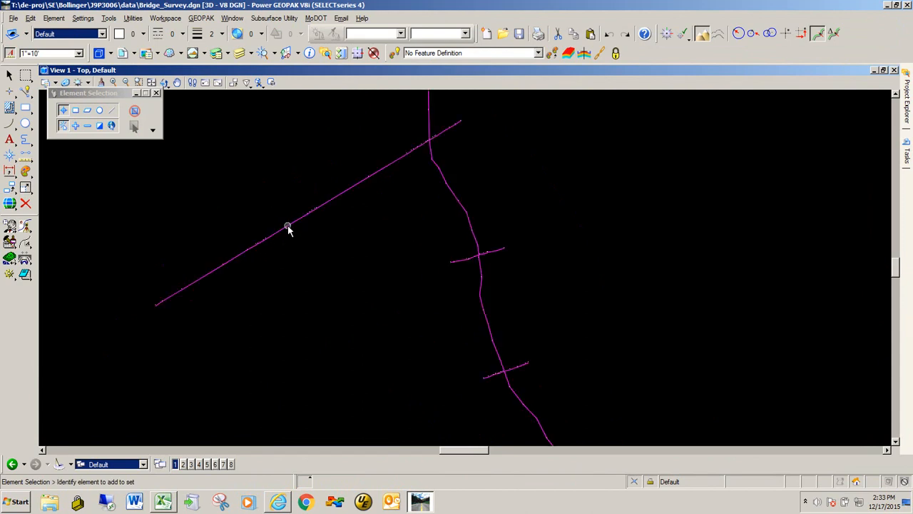
{"action": "left_click", "coordinate": [290, 228]}
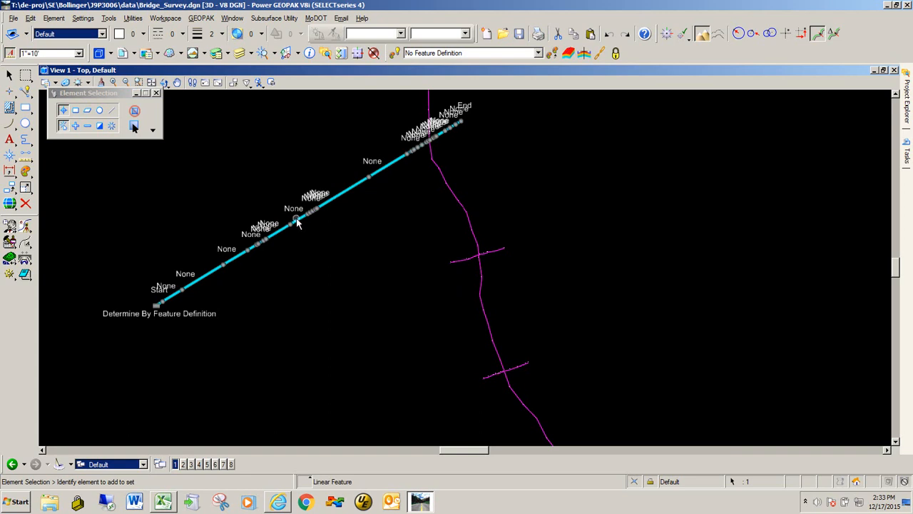
{"action": "mouse_move", "coordinate": [299, 223]}
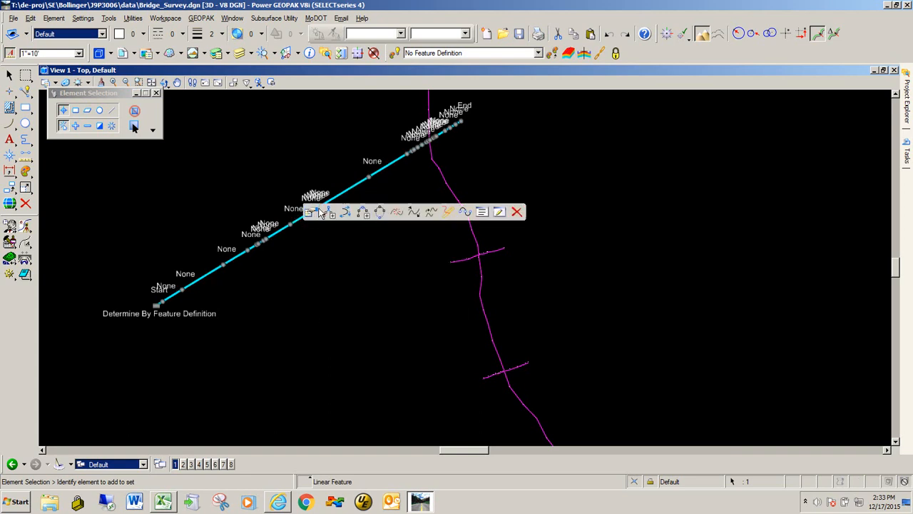
{"action": "left_click", "coordinate": [500, 212]}
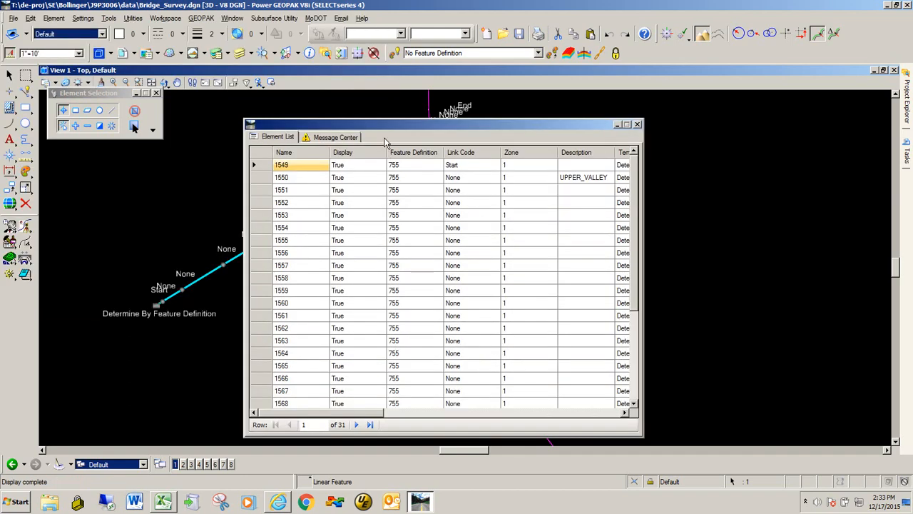
Select all points in the element list and generate a report on the selected items.
{"action": "left_click_drag", "start_coordinate": [385, 124], "coordinate": [466, 129]}
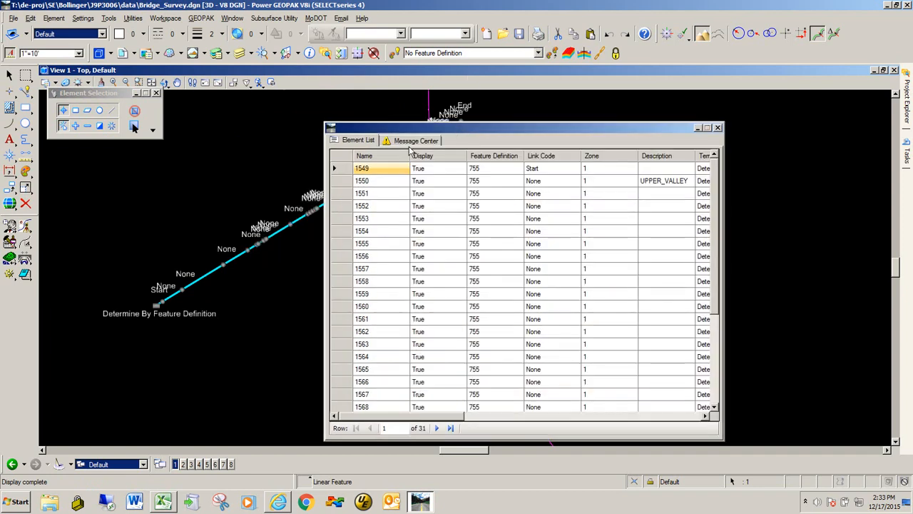
{"action": "left_click", "coordinate": [341, 159]}
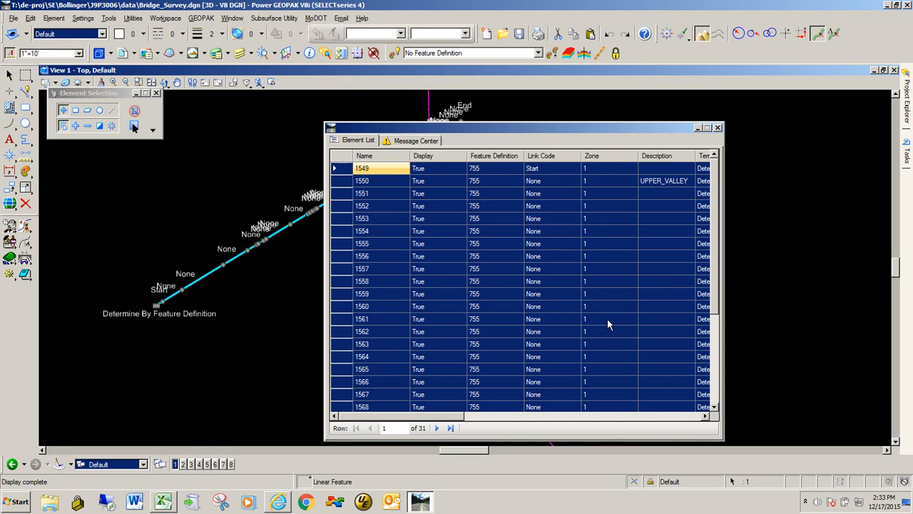
{"action": "right_click", "coordinate": [343, 299]}
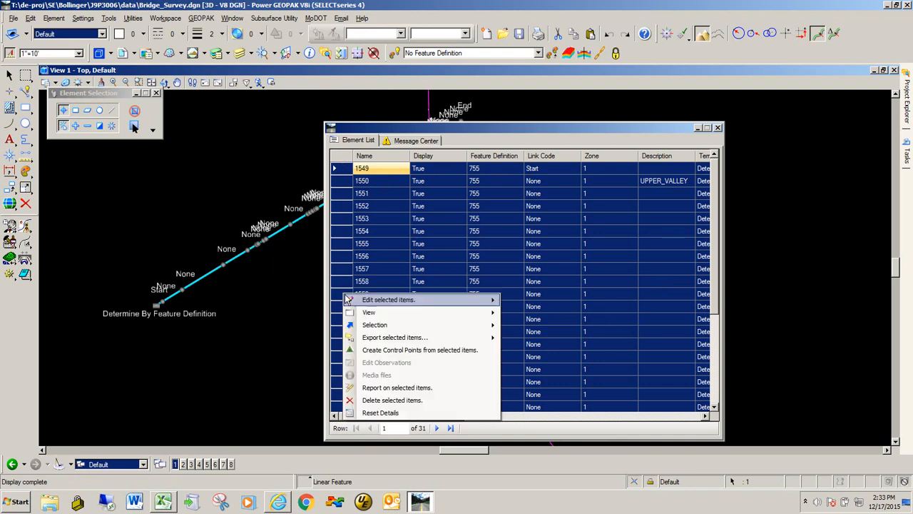
{"action": "left_click", "coordinate": [397, 387]}
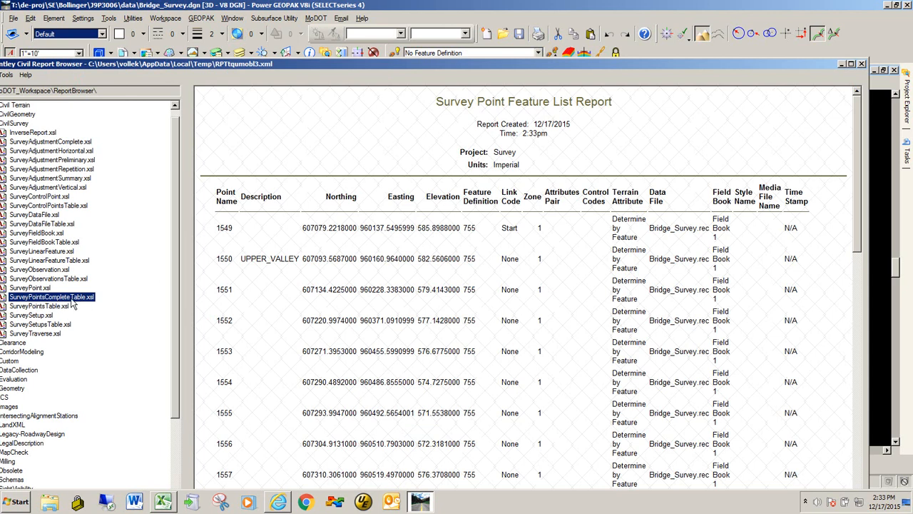
Switch the report to the SurveyPointsTable.xsl format and export it to Microsoft Excel.
{"action": "left_click", "coordinate": [39, 307]}
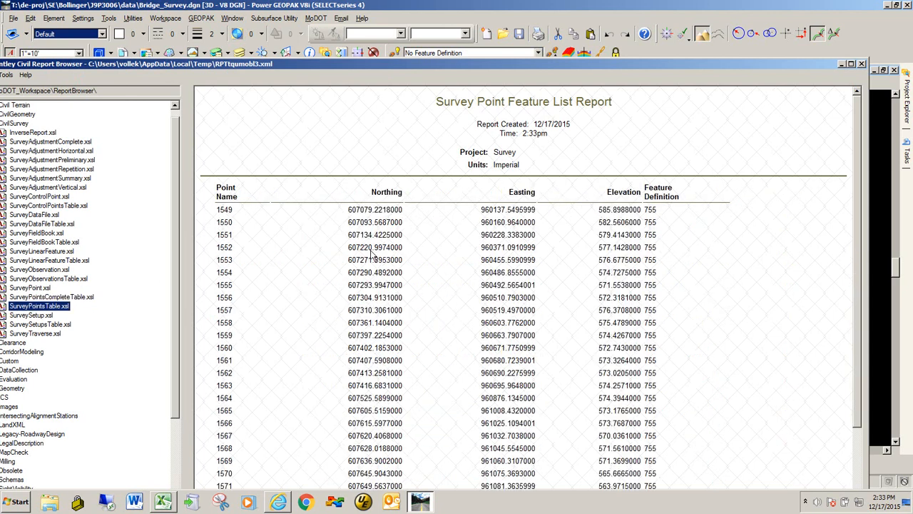
{"action": "right_click", "coordinate": [423, 238]}
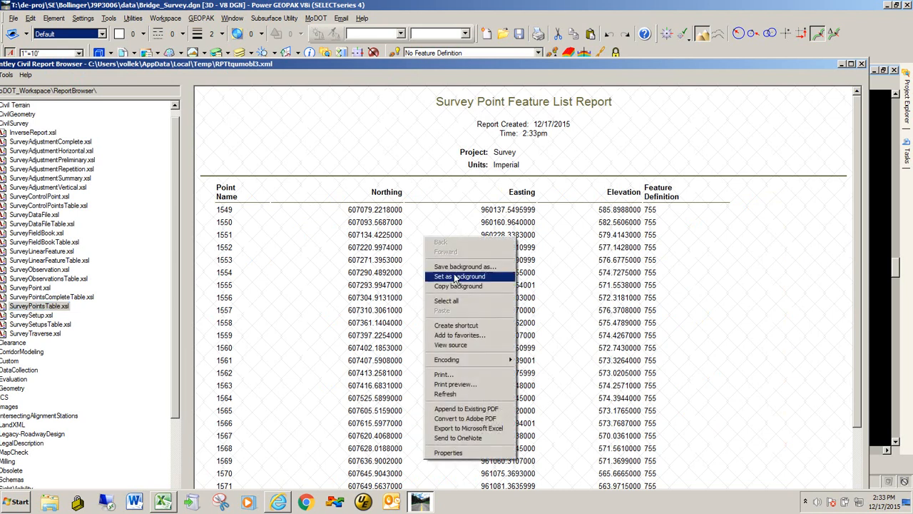
{"action": "left_click", "coordinate": [493, 429]}
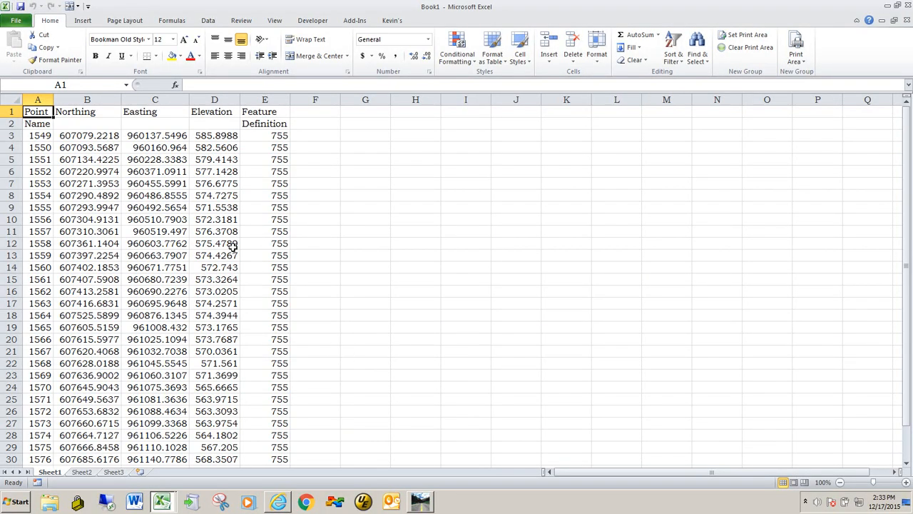
Copy the point name, northing, easting and elevation columns for all upstream valley points in the exported workbook.
{"action": "left_click", "coordinate": [32, 135]}
{"action": "left_click_drag", "start_coordinate": [31, 135], "coordinate": [199, 403]}
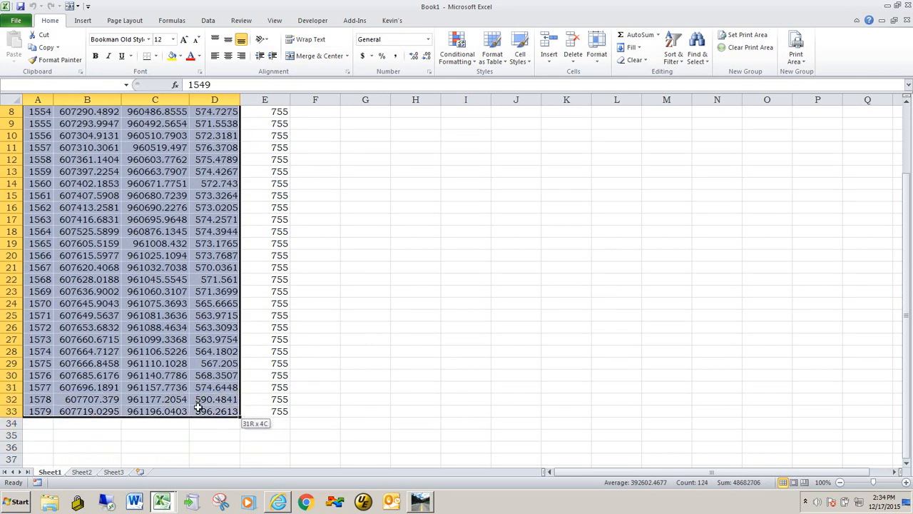
{"action": "right_click", "coordinate": [78, 136]}
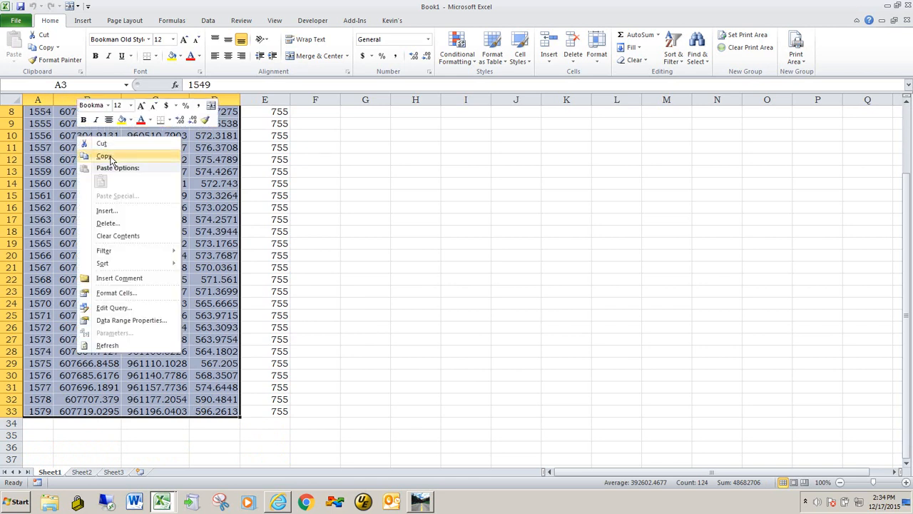
{"action": "left_click", "coordinate": [111, 158]}
Paste the copied points into the Upstream Valley Section table of GeoHec.xlsm starting at the first PT. Name cell.
{"action": "double_click", "coordinate": [124, 8]}
{"action": "left_click_drag", "start_coordinate": [133, 13], "coordinate": [804, 214]}
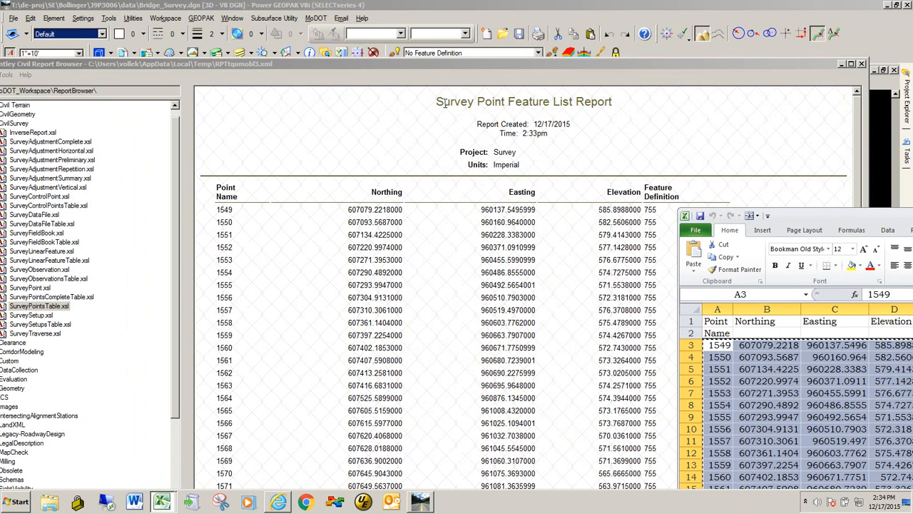
{"action": "key", "text": "alt+Tab"}
{"action": "key", "text": "alt+Tab"}
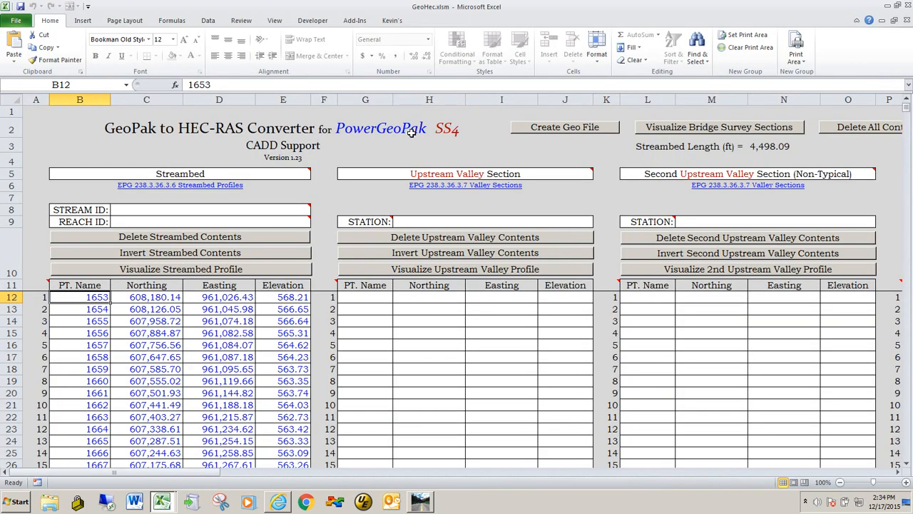
{"action": "left_click", "coordinate": [366, 298]}
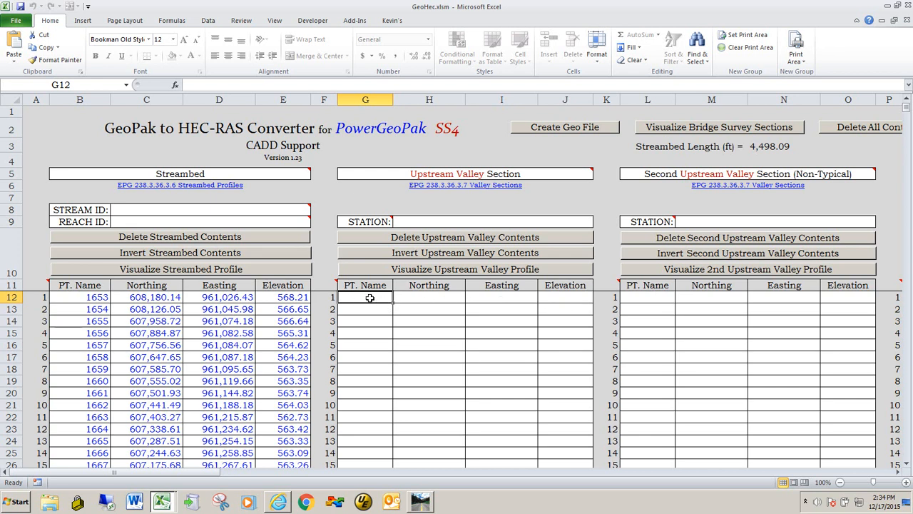
{"action": "right_click", "coordinate": [370, 298]}
{"action": "left_click", "coordinate": [394, 343]}
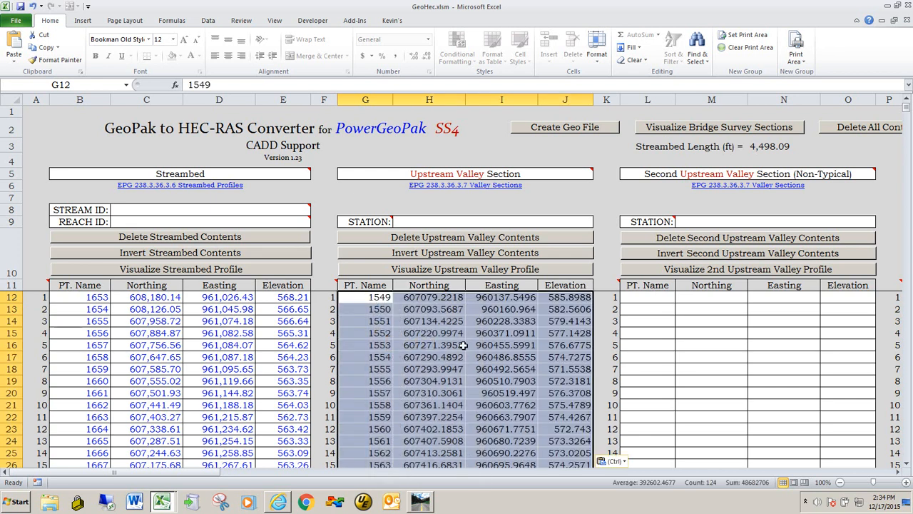
Visualize the upstream valley profile and return to the main page.
{"action": "scroll", "coordinate": [456, 344], "scroll_direction": "down", "scroll_amount": 7}
{"action": "scroll", "coordinate": [484, 355], "scroll_direction": "up", "scroll_amount": 7}
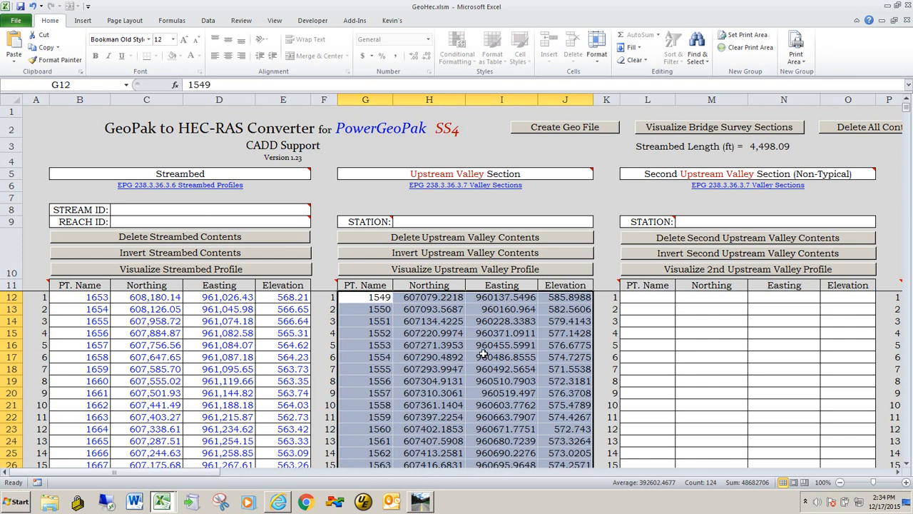
{"action": "left_click", "coordinate": [477, 271]}
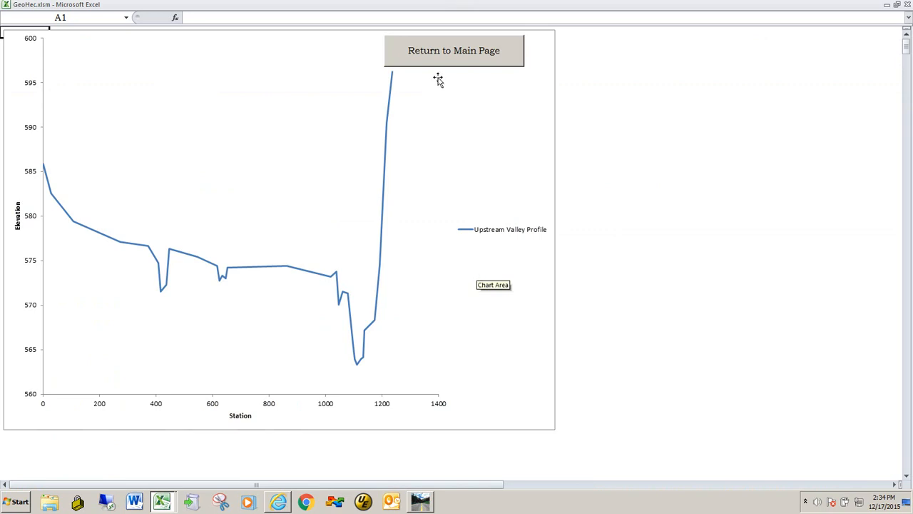
{"action": "left_click", "coordinate": [441, 57]}
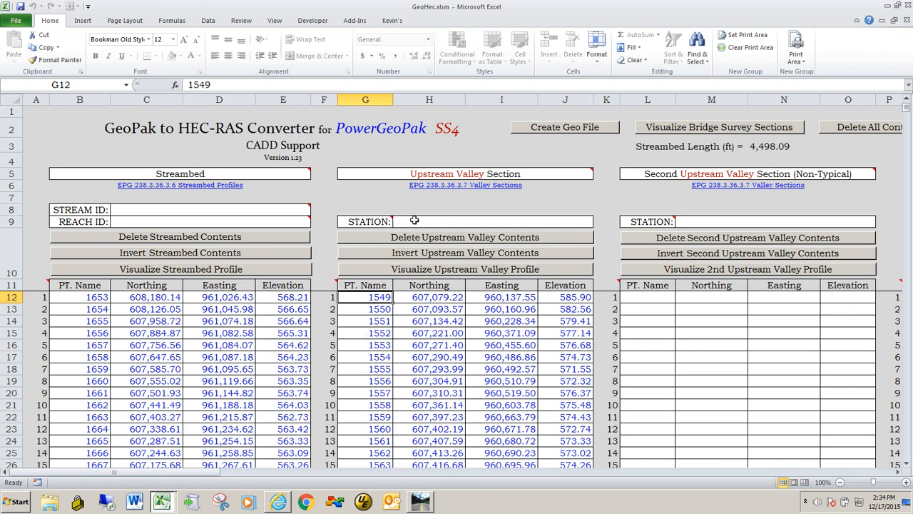
Scroll across to the Upstream 30ft Offset, Centerline and Downstream 30ft Offset section tables.
{"action": "left_click_drag", "start_coordinate": [187, 475], "coordinate": [425, 478]}
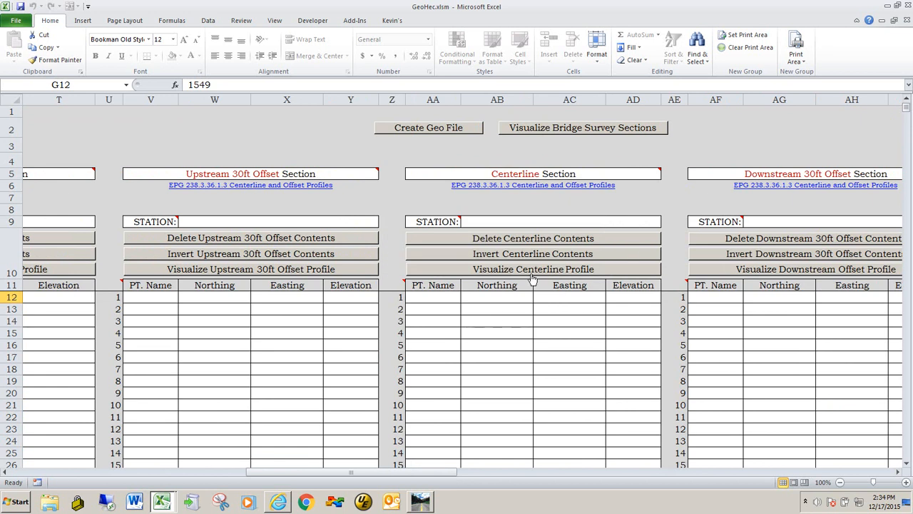
{"action": "mouse_move", "coordinate": [536, 179]}
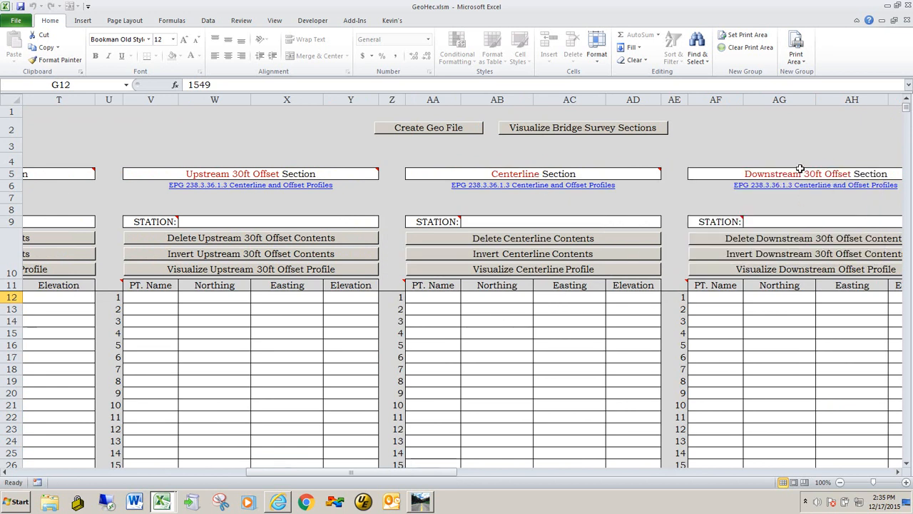